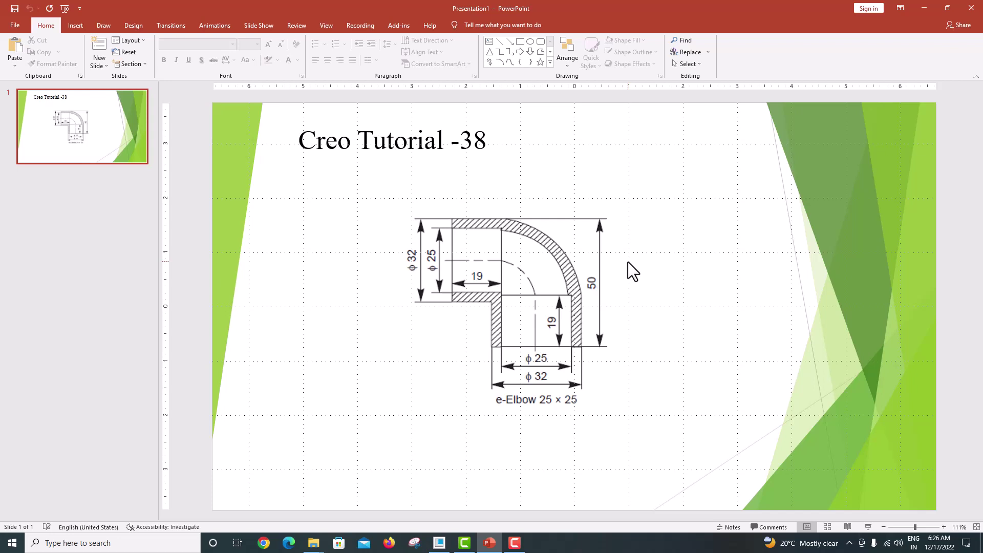
- Create a new solid part from the mmns_part_solid_abs template instead of the default template
click(439, 543)
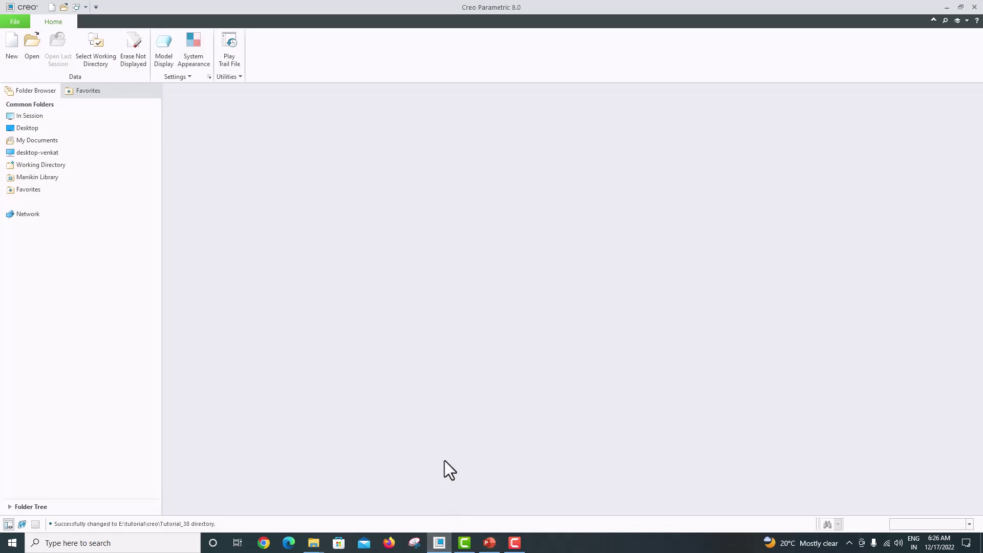
click(8, 58)
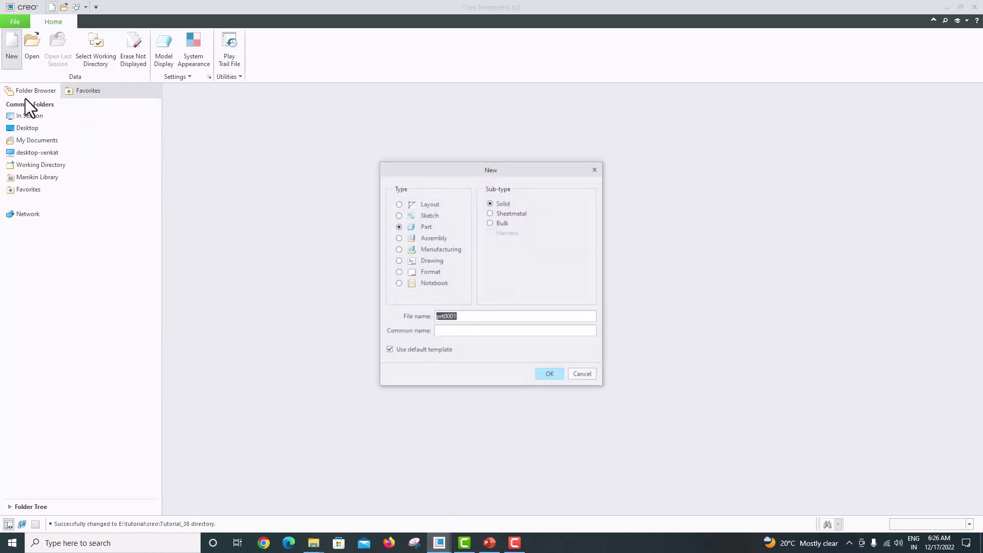
click(420, 229)
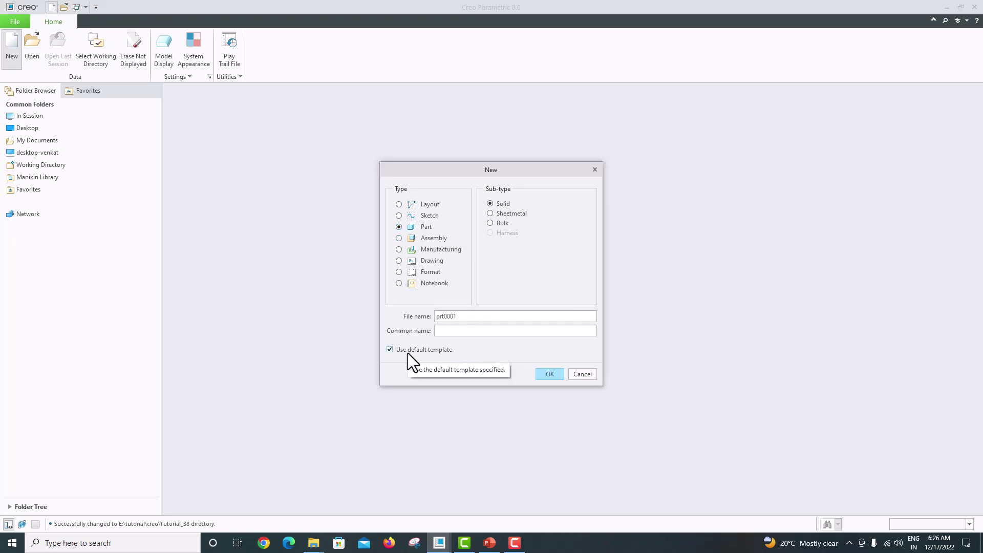
click(552, 373)
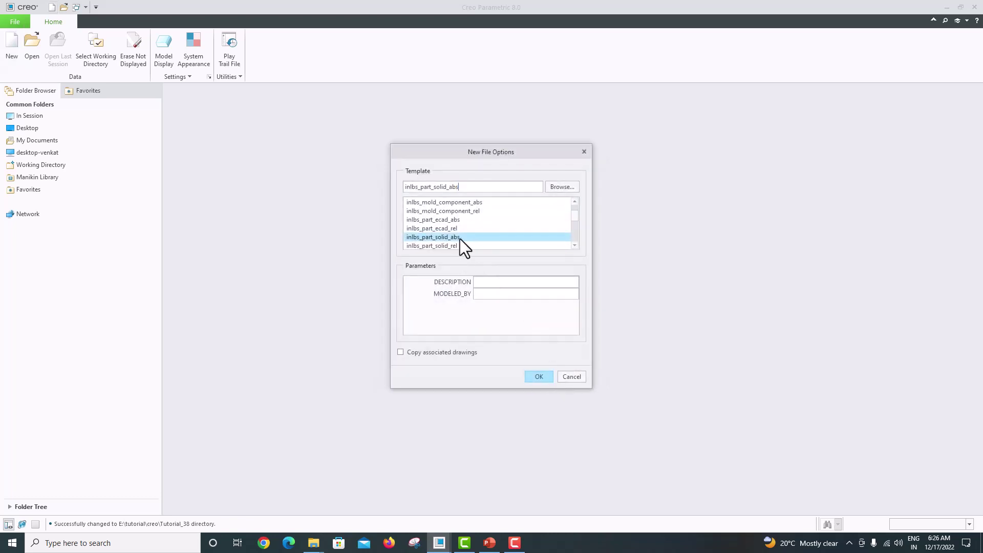
drag(574, 216, 574, 231)
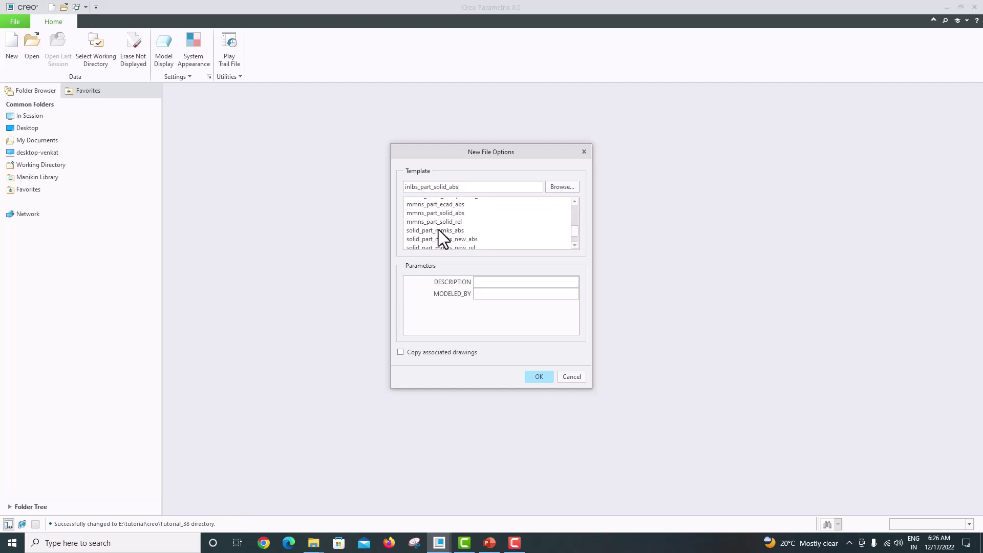
click(431, 214)
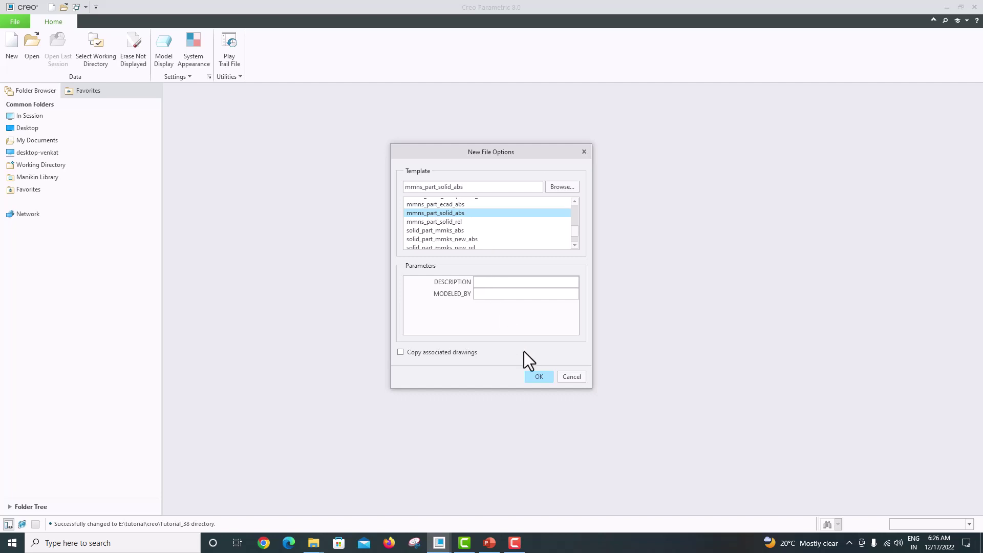
click(532, 379)
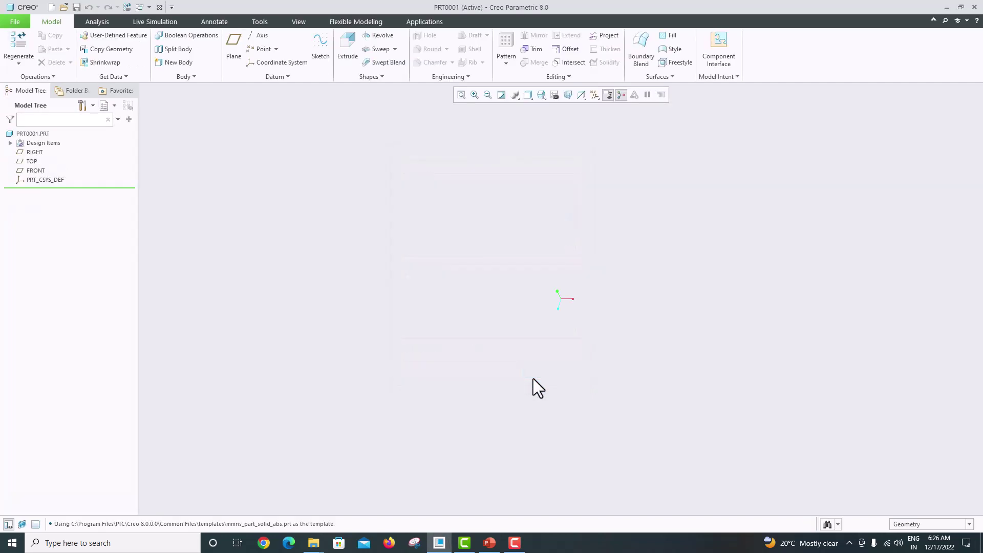
- Turn on display of all datum types, including the datum planes
click(594, 96)
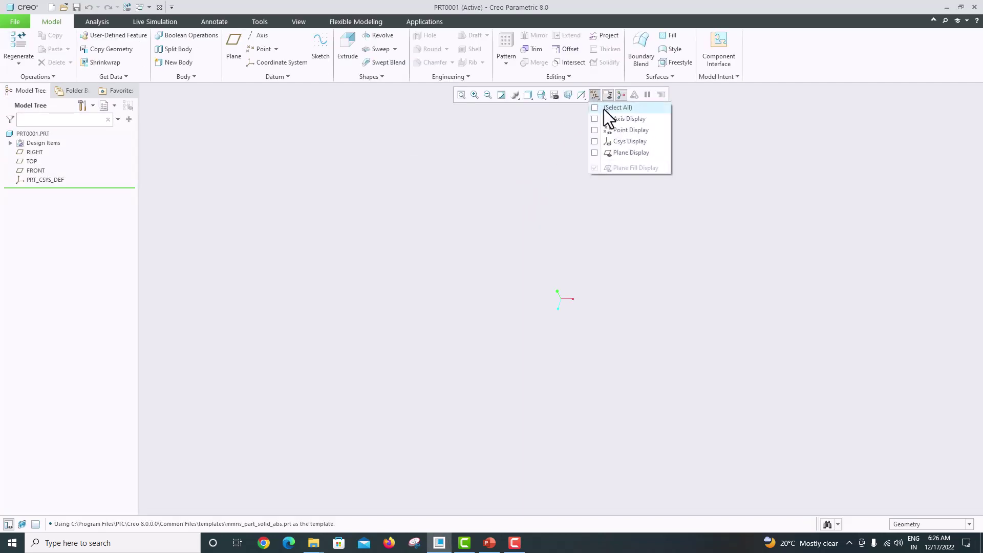
click(603, 108)
click(729, 154)
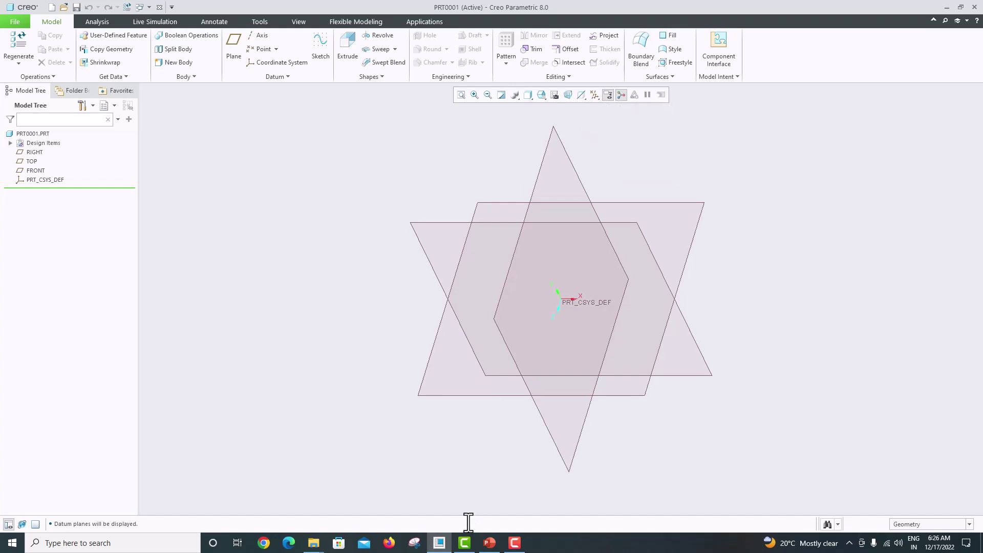
click(489, 543)
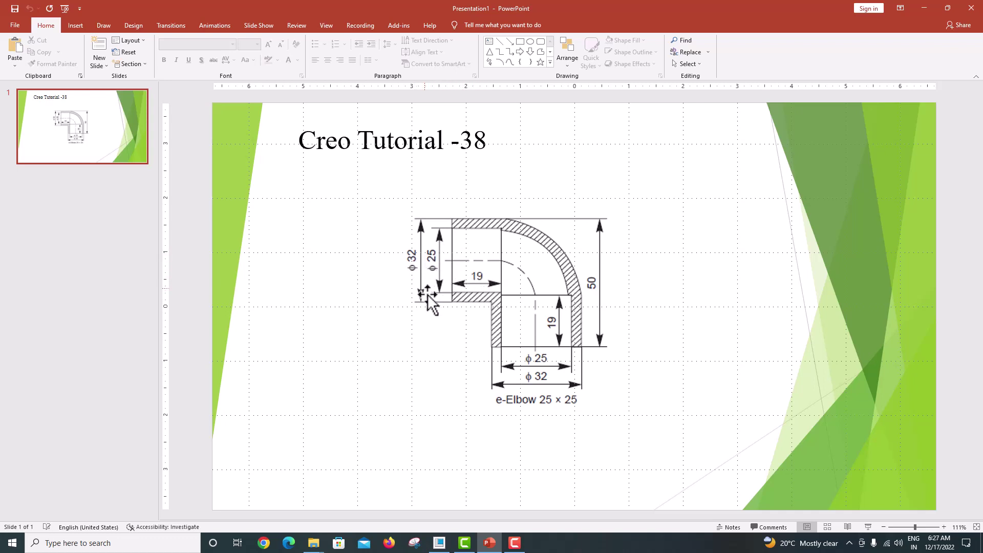
- Start a sketch on the FRONT plane and orient it flat to the screen
click(439, 543)
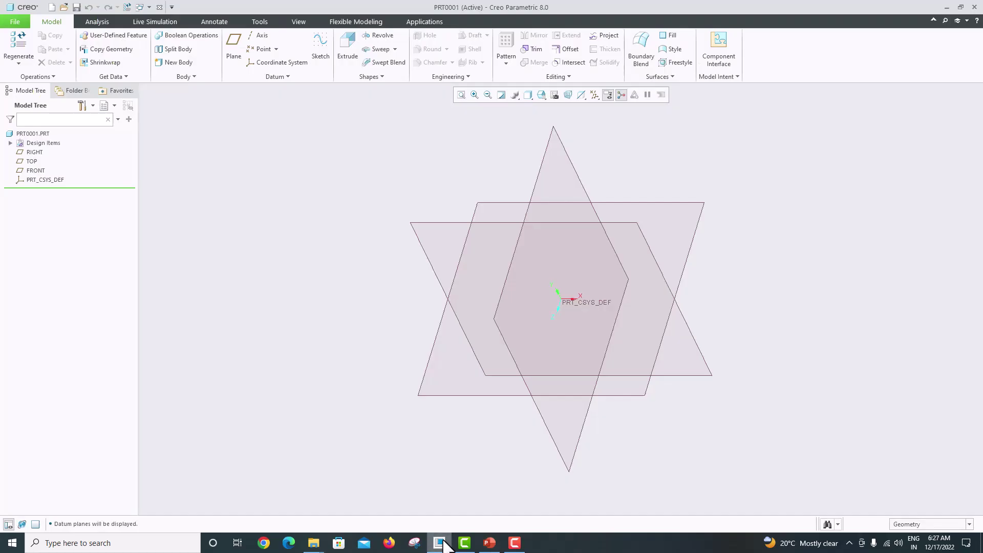
click(419, 242)
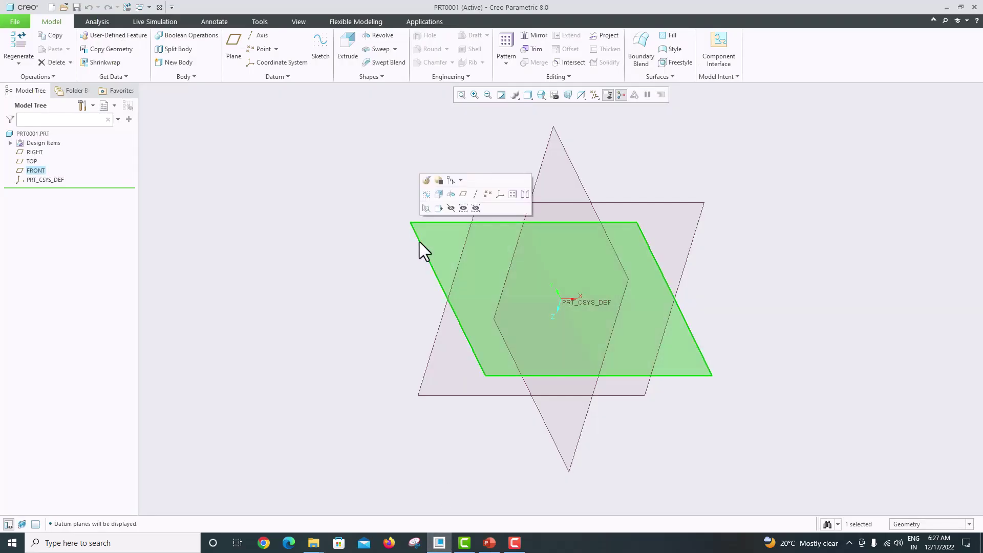
click(325, 39)
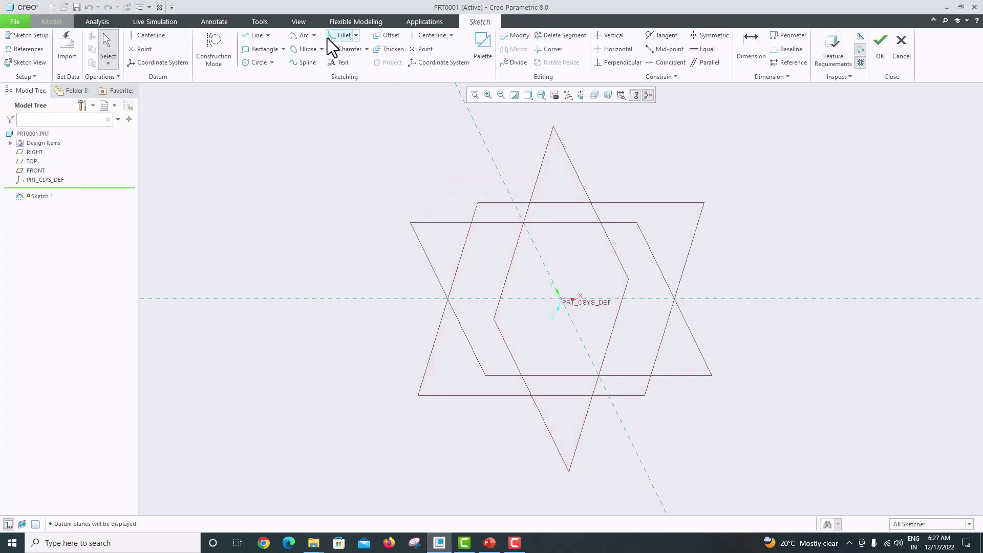
click(582, 94)
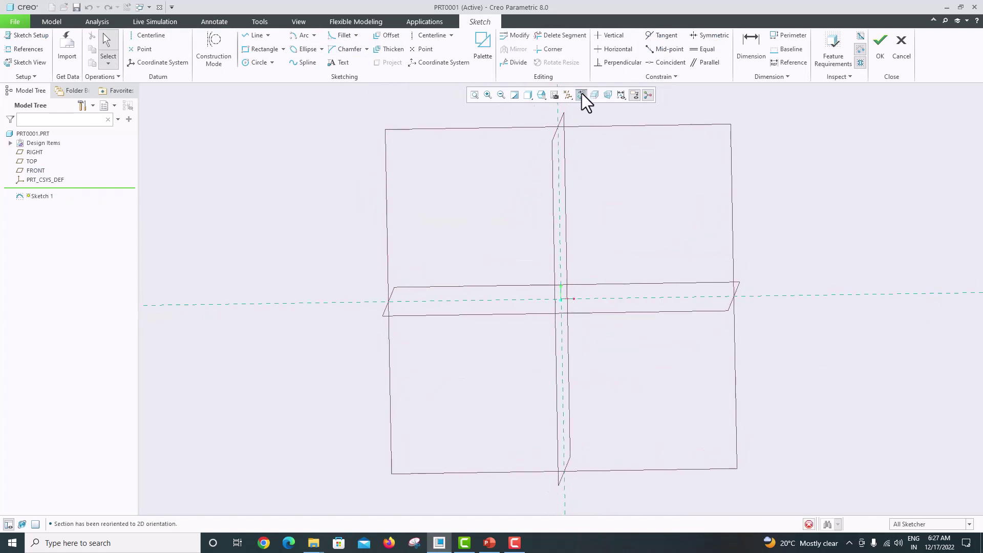
- Draw vertical and horizontal centerlines along the reference axes through the origin
click(432, 35)
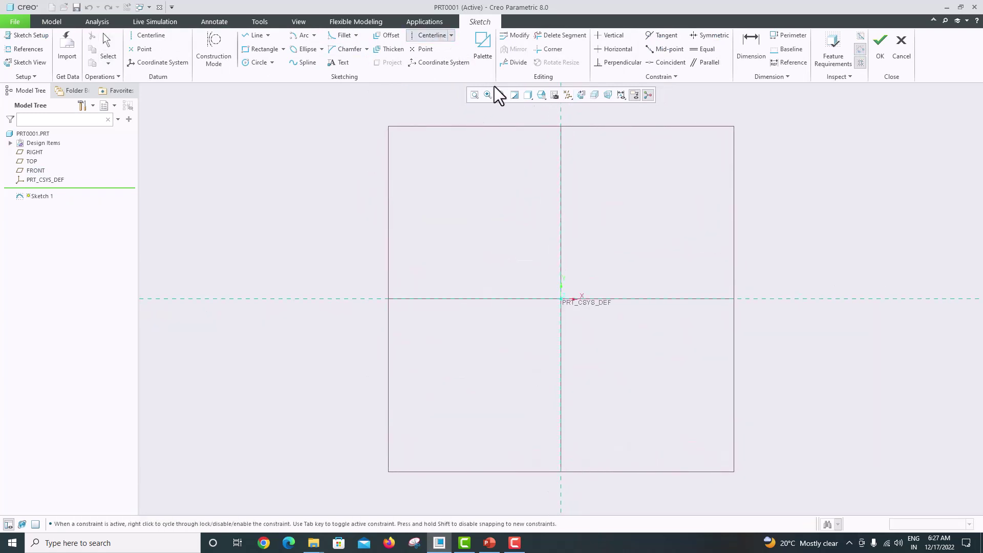
click(561, 136)
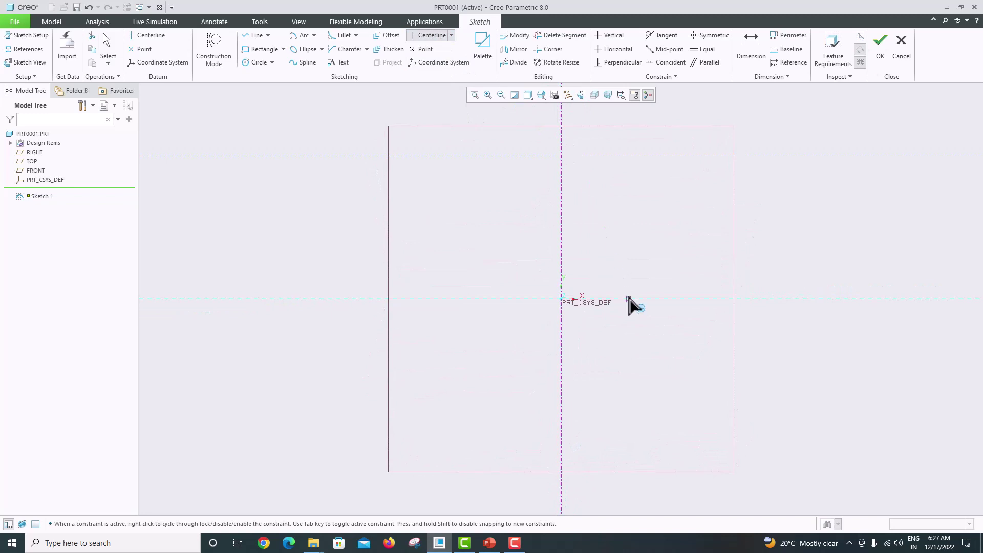
click(582, 300)
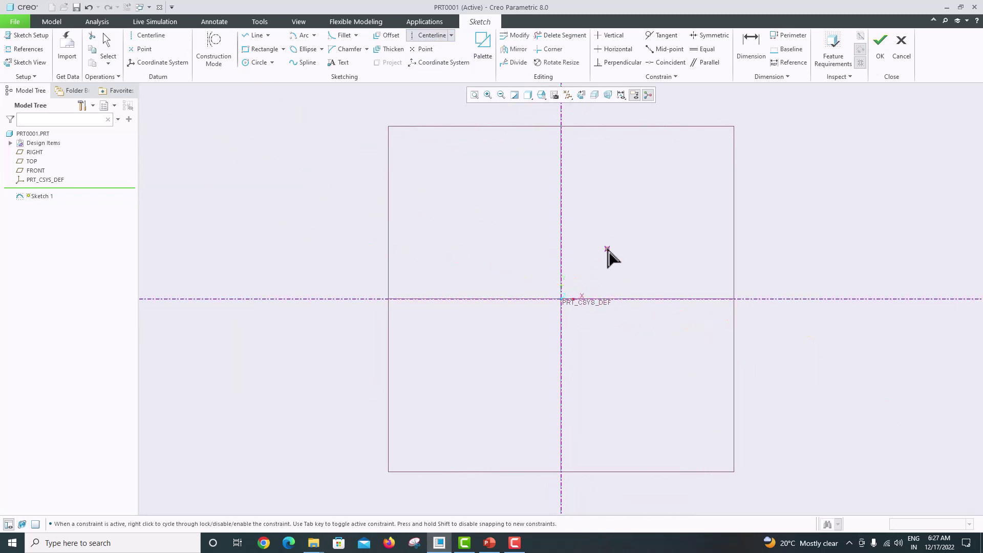
middle_click(617, 254)
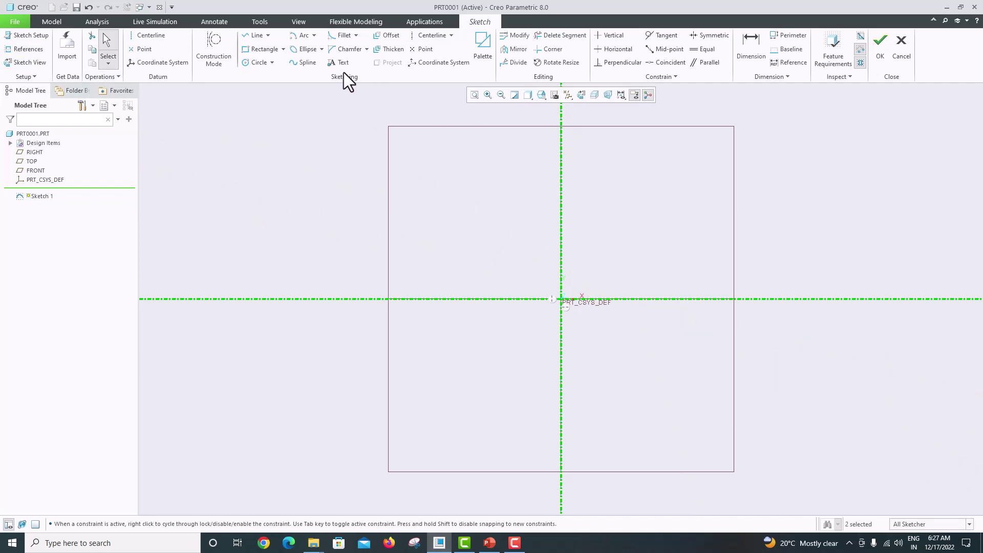
- Draw two concentric circles centred on the origin, a smaller inner and larger outer one
click(255, 60)
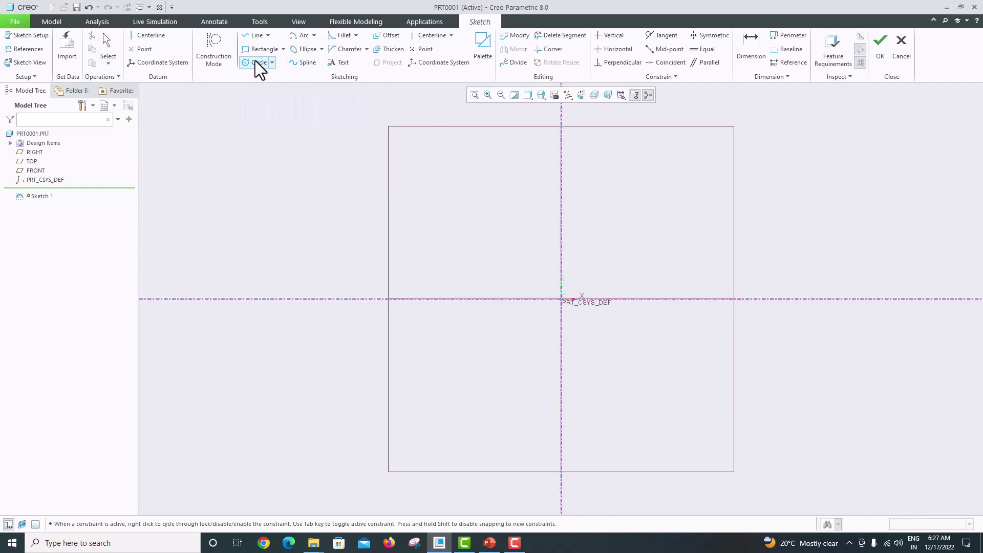
click(561, 299)
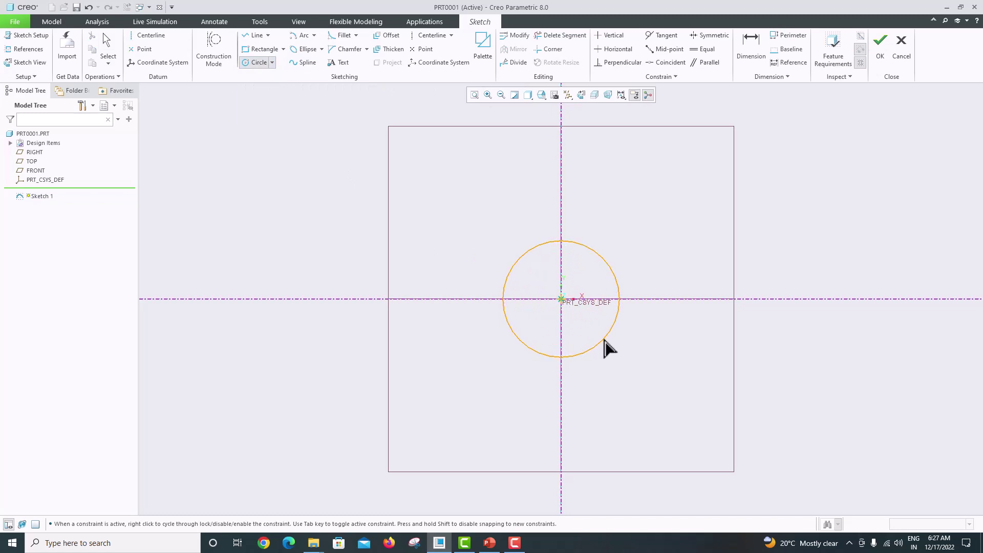
click(604, 340)
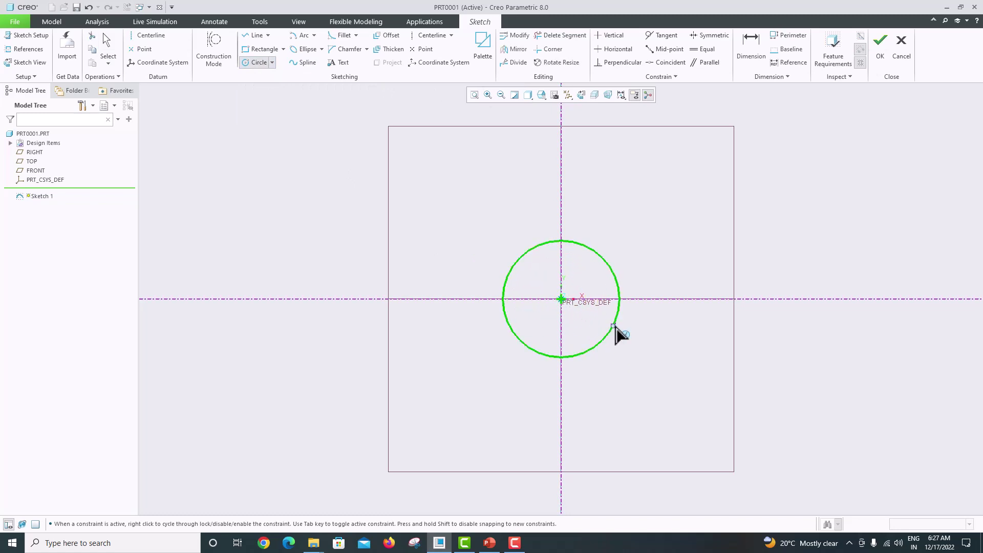
click(561, 299)
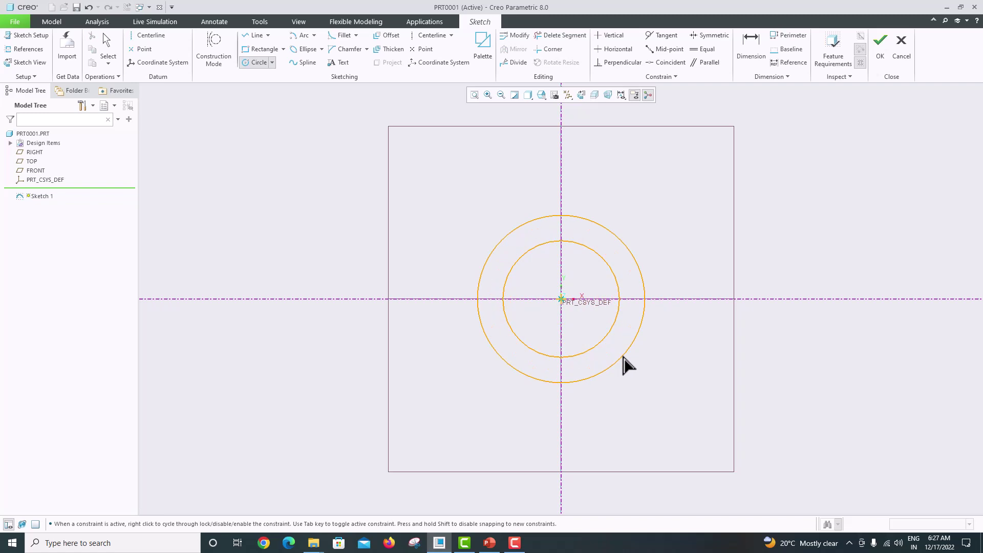
click(622, 363)
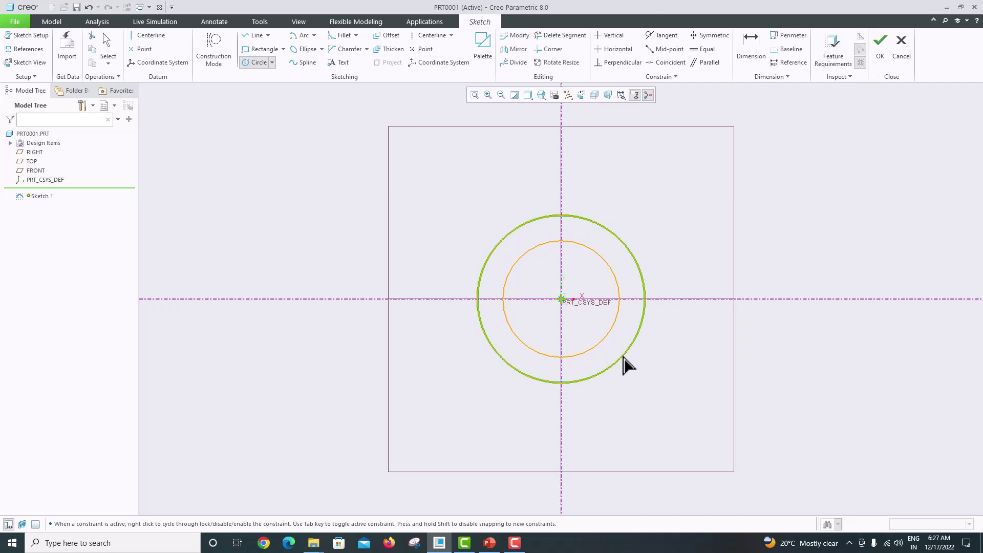
middle_click(670, 255)
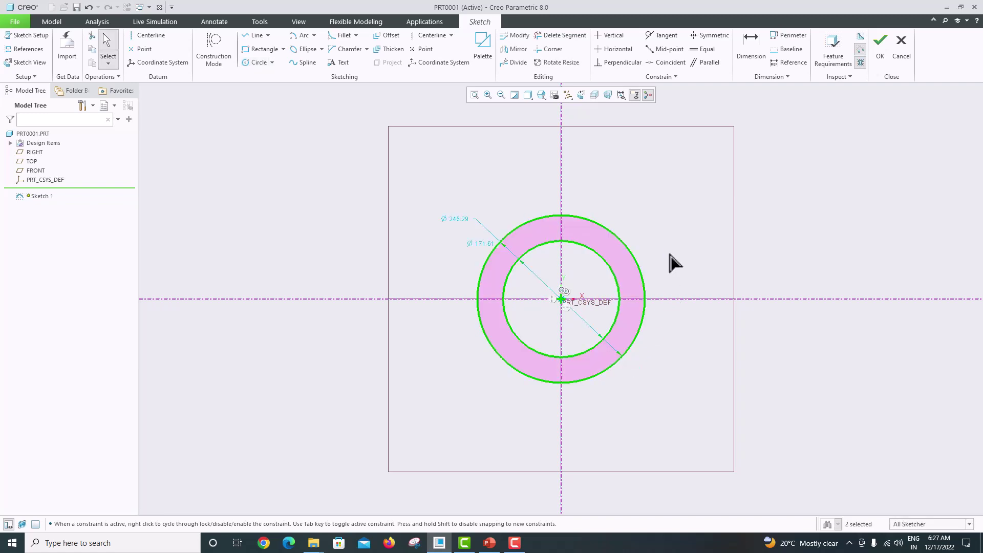
- Set the inner circle diameter to 25 and the outer to 32, then refit the view
click(481, 244)
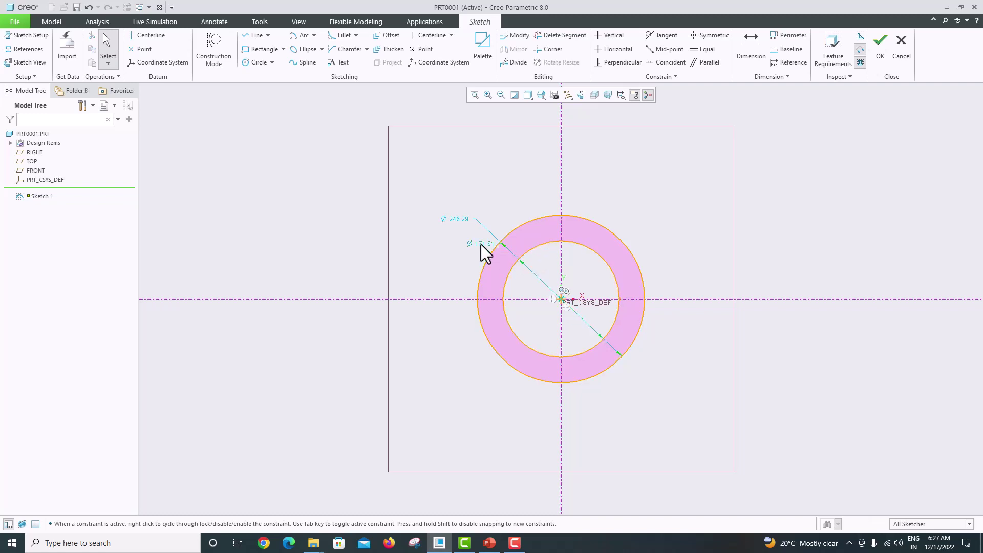
click(483, 244)
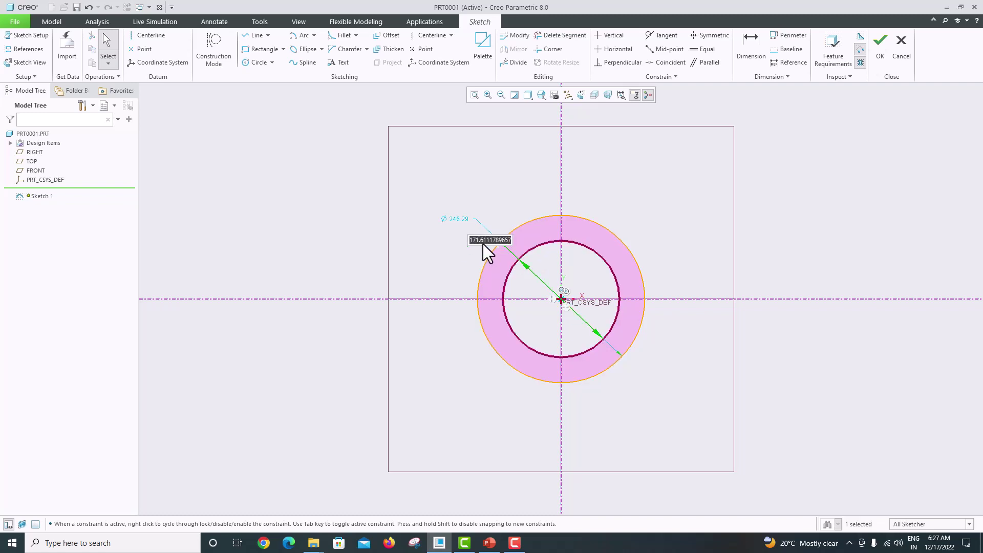
text(25)
key(Return)
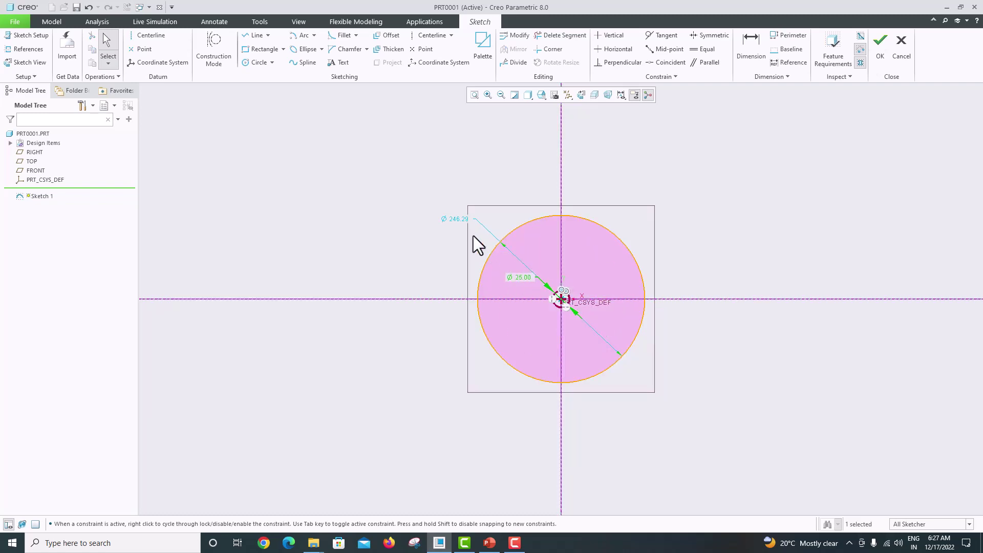
double_click(450, 221)
text(32)
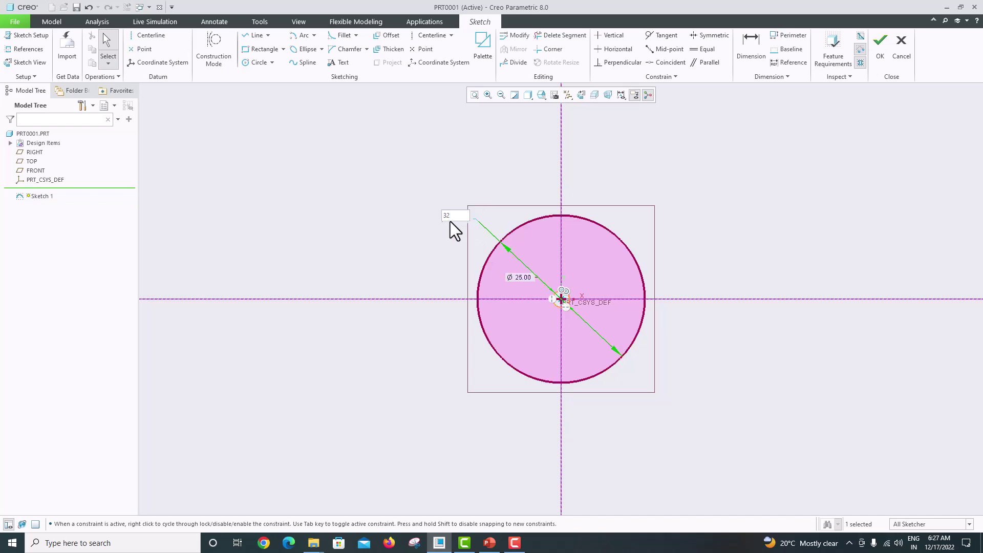
key(Return)
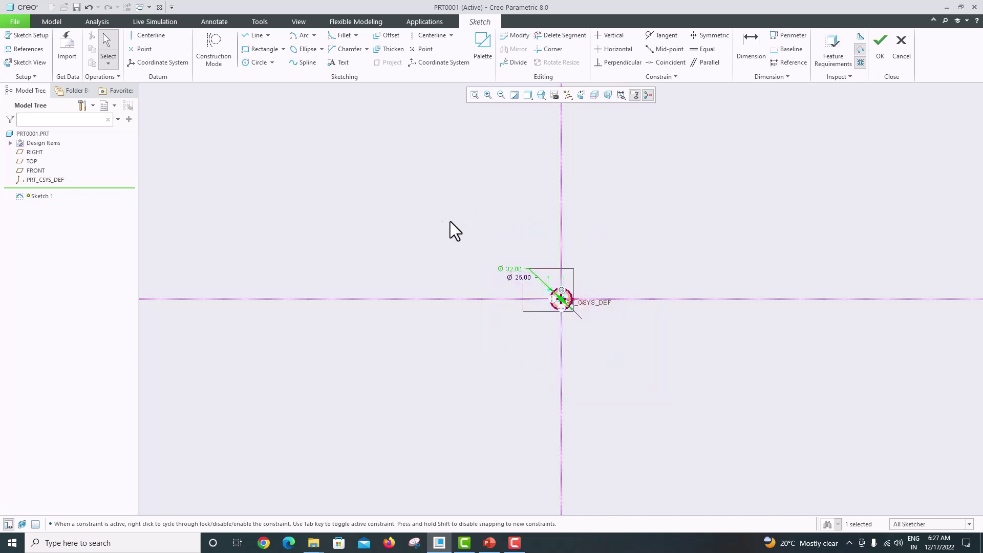
click(474, 96)
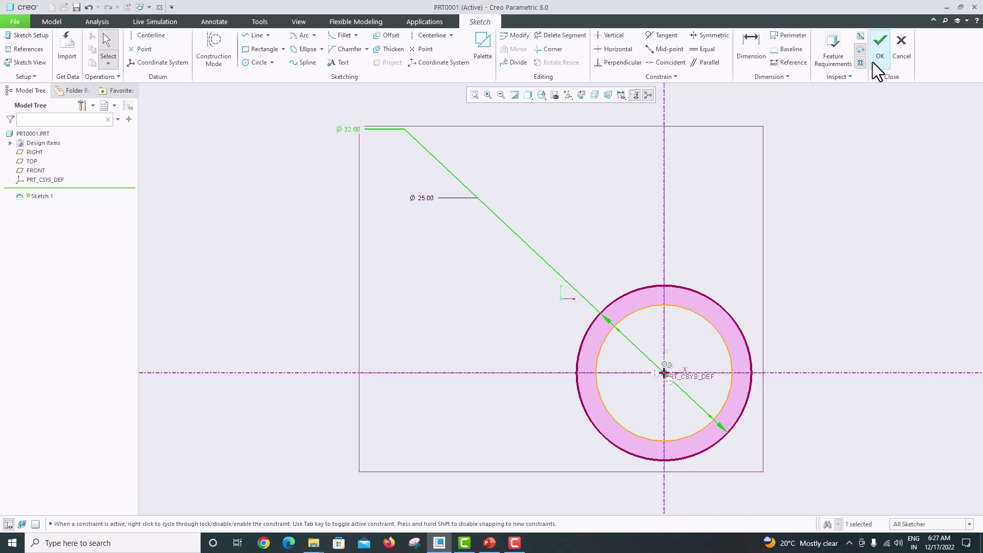
- Extrude the ring sketch 19 mm in the flipped direction into a hollow tube, Extrude 1
click(880, 51)
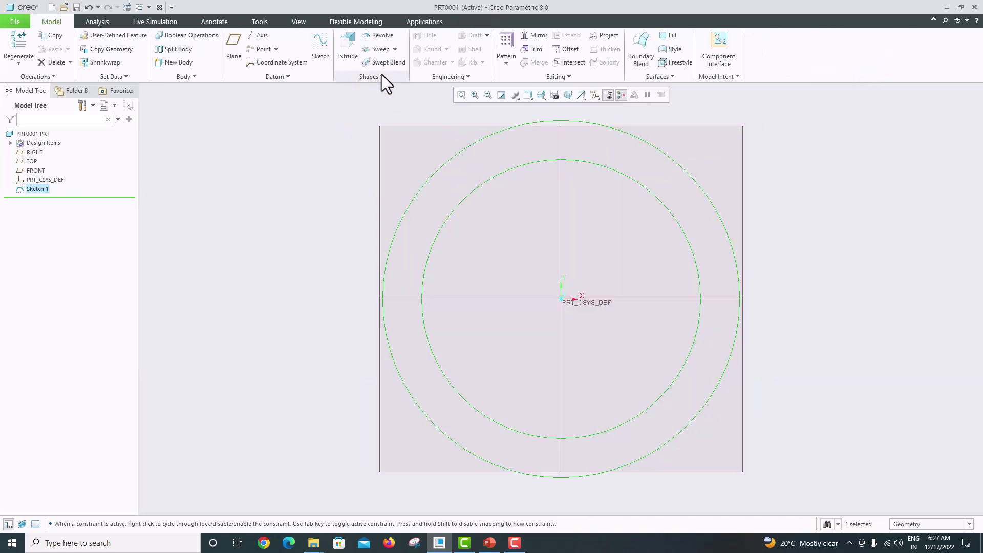
click(346, 54)
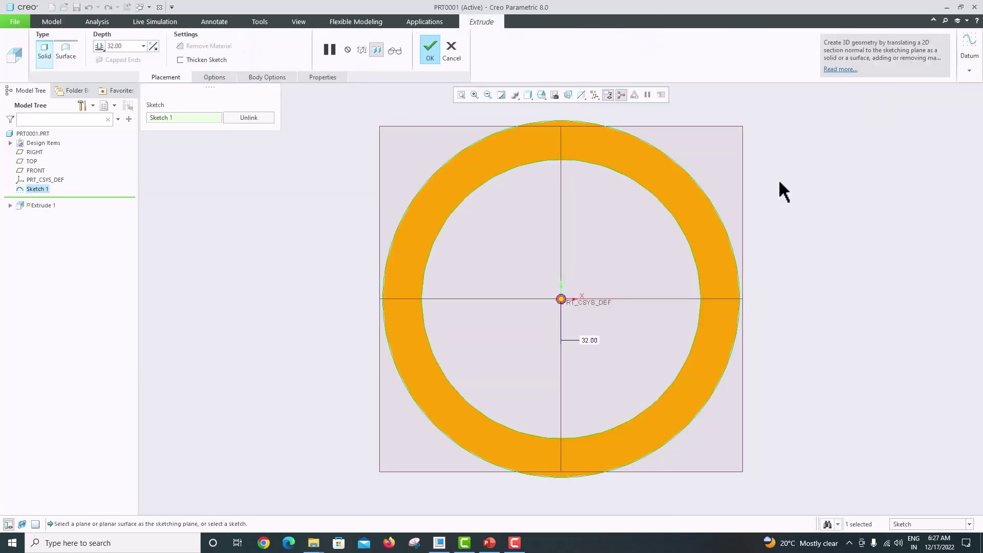
middle_drag(776, 191, 700, 195)
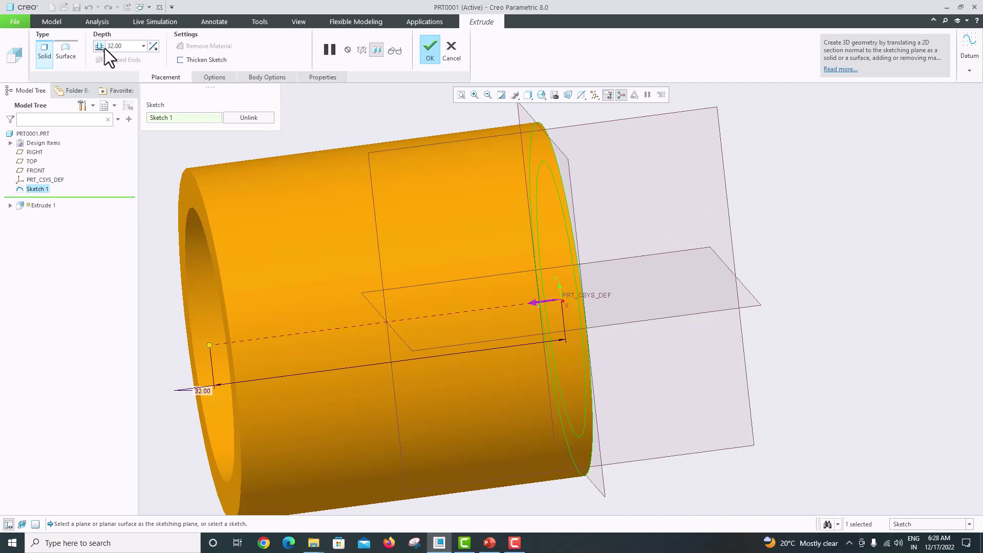
click(543, 301)
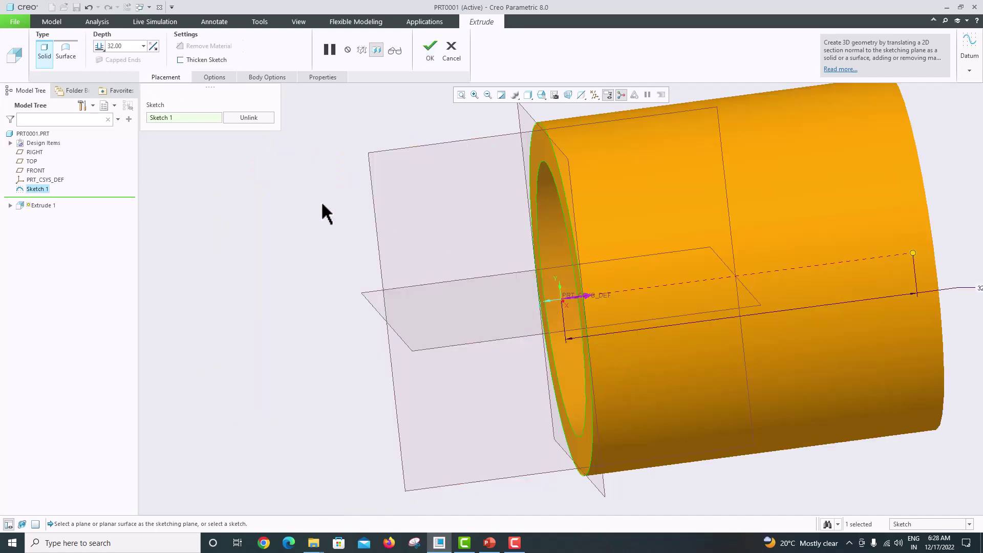
click(133, 48)
text(19)
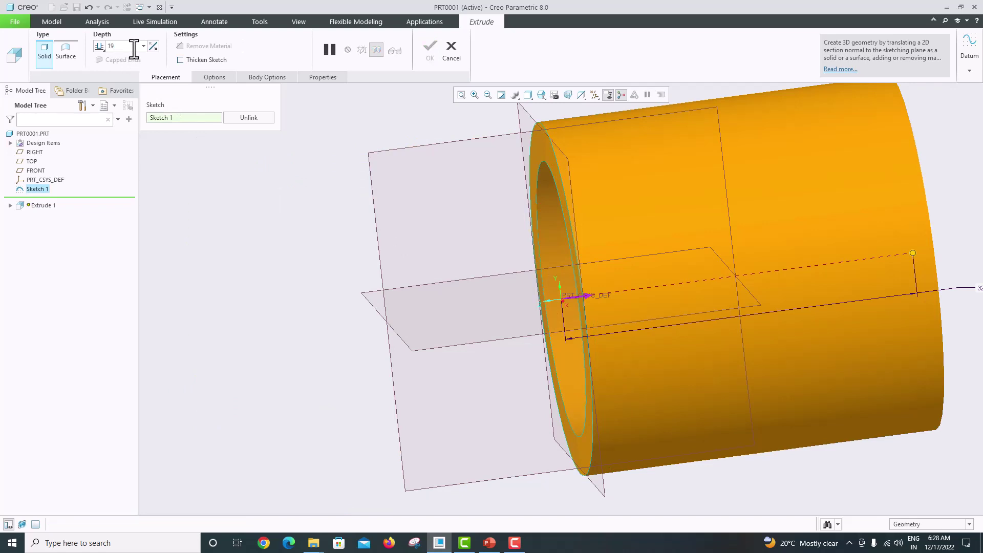
key(Return)
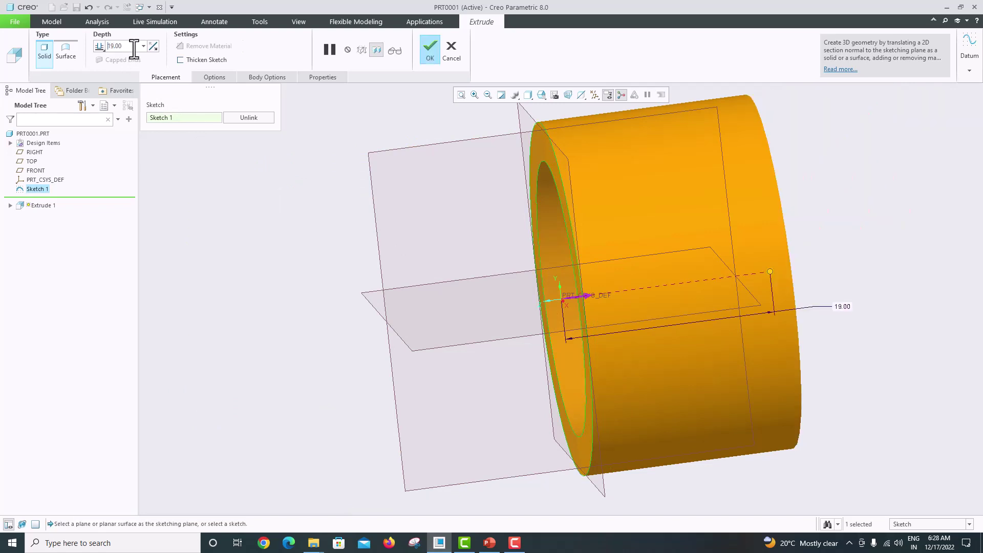
click(429, 53)
middle_drag(428, 184, 423, 287)
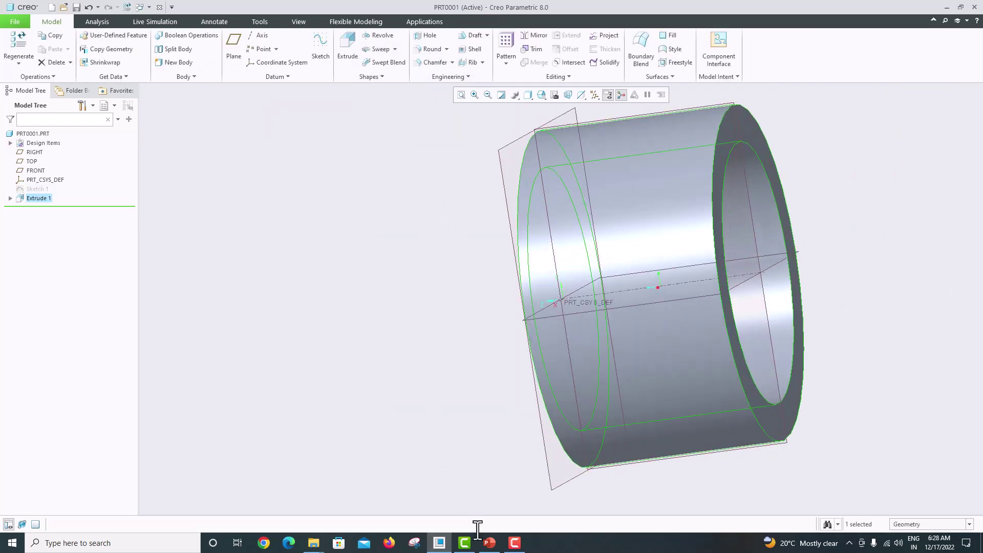
click(489, 543)
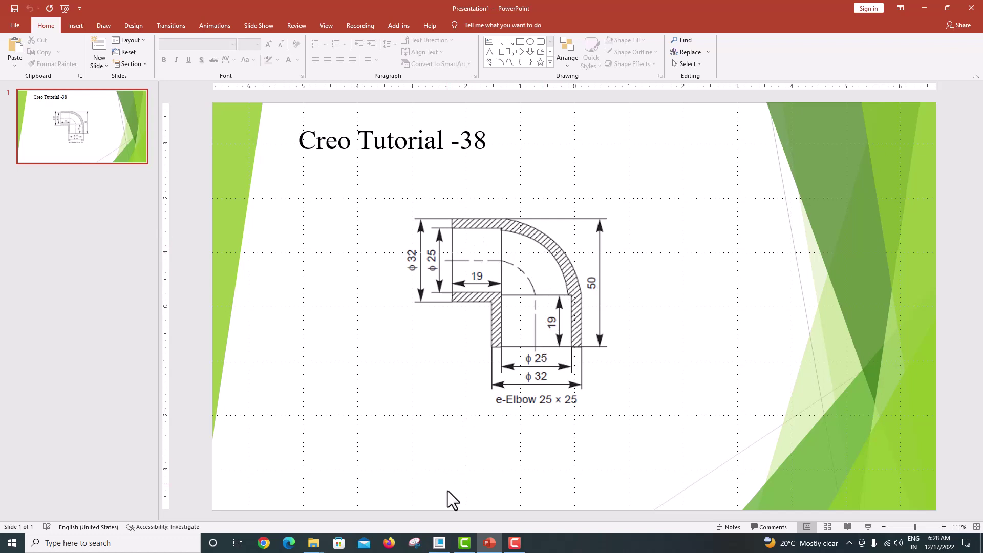
click(439, 543)
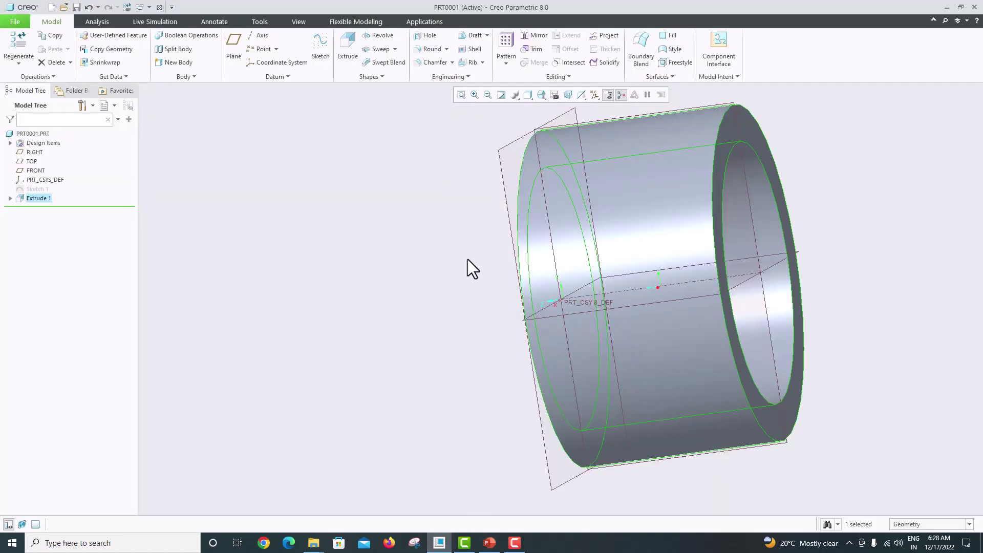
- Start a new sketch on the RIGHT datum plane and orient it flat to the screen
middle_drag(806, 167, 753, 160)
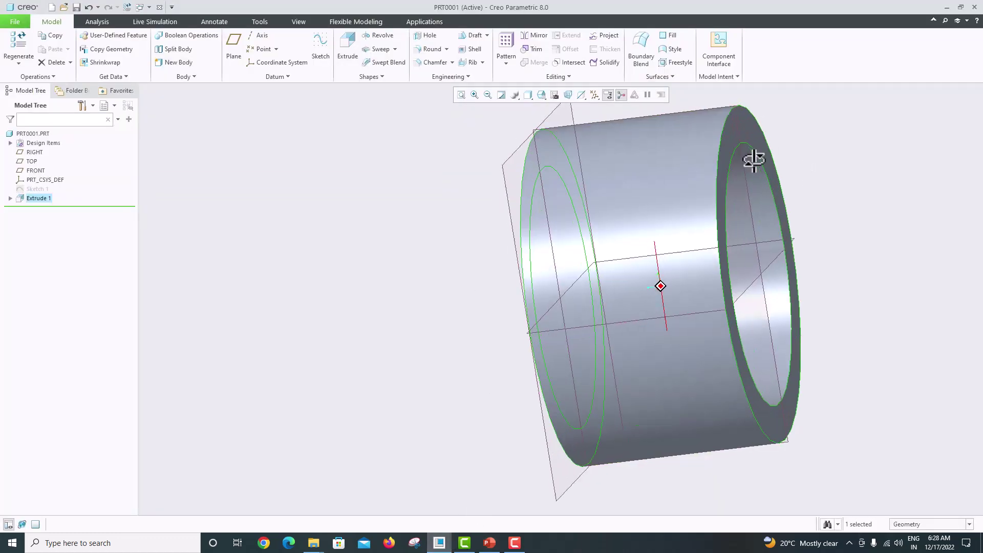
click(749, 213)
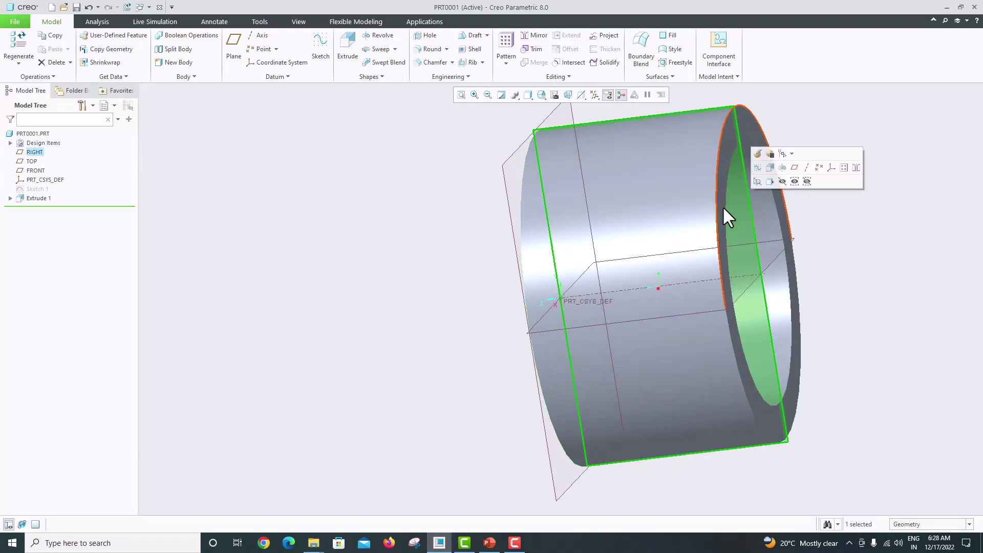
click(319, 54)
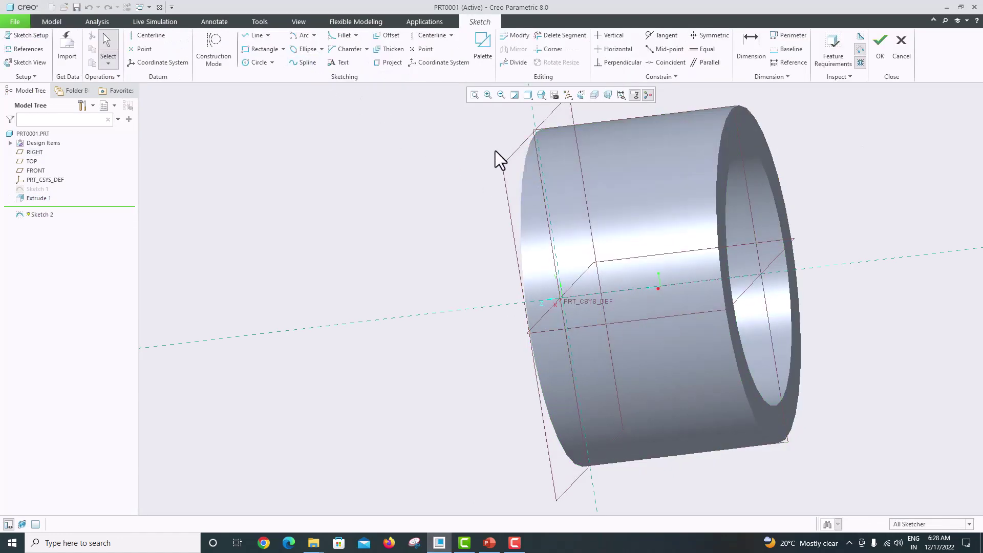
click(580, 94)
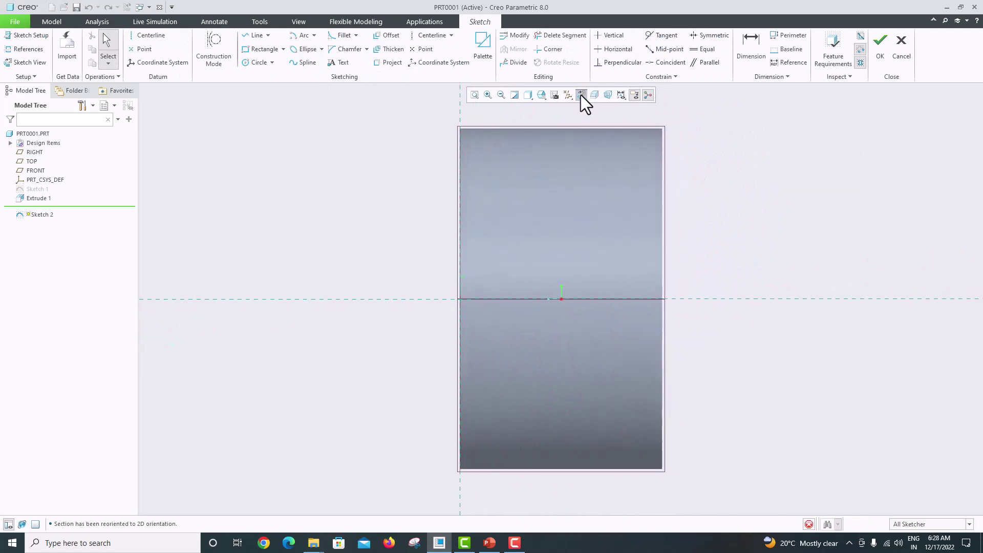
- Add the cylinder's bottom, right and top edges as sketch references
click(28, 49)
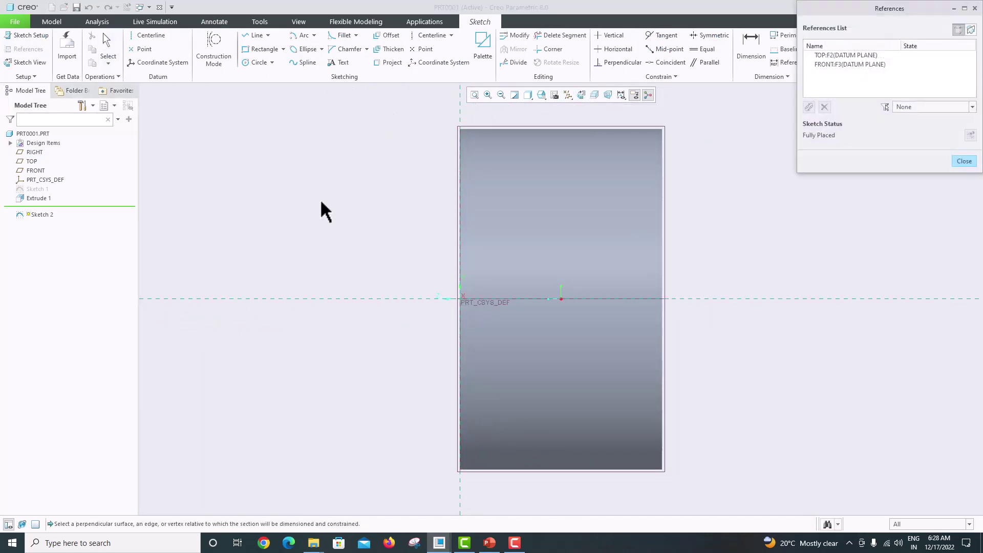
click(649, 468)
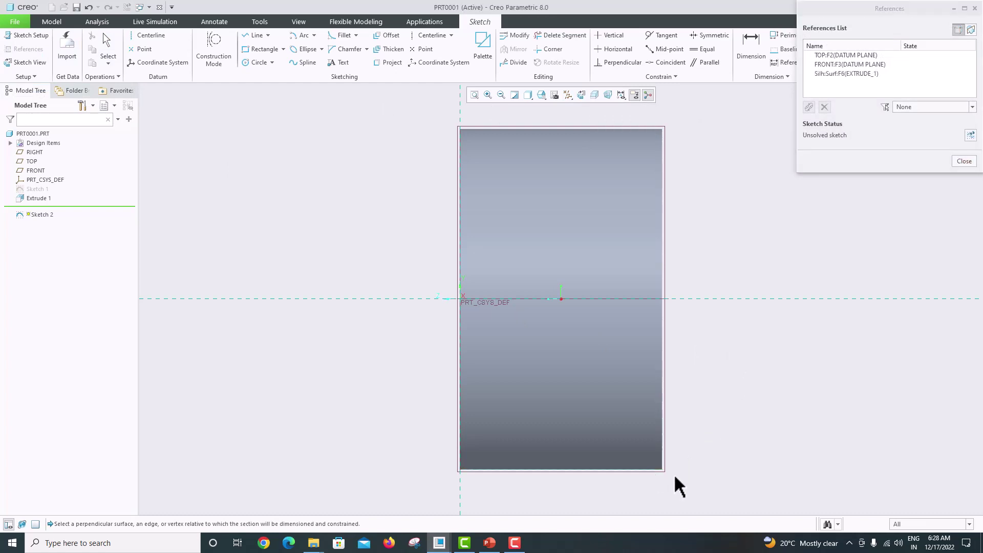
click(663, 446)
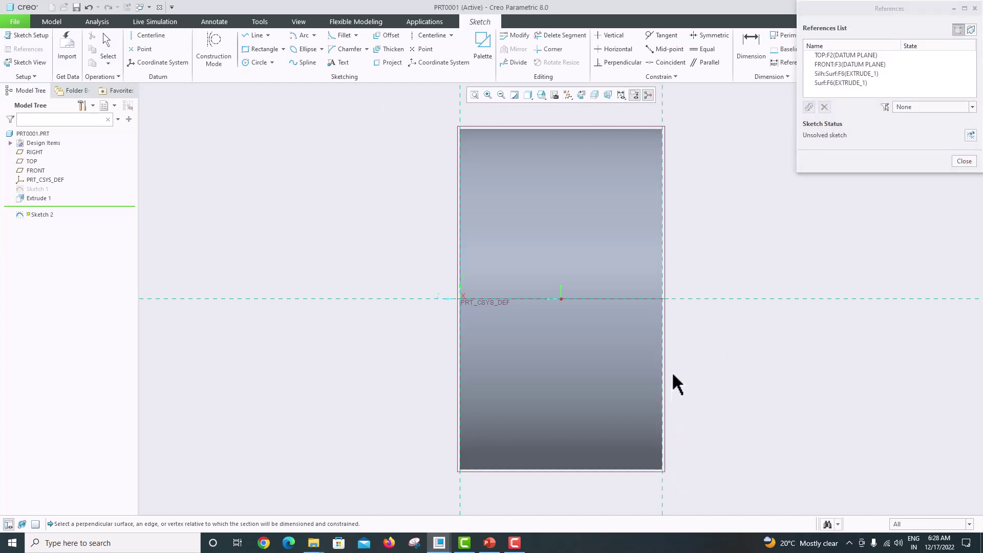
click(641, 128)
click(966, 161)
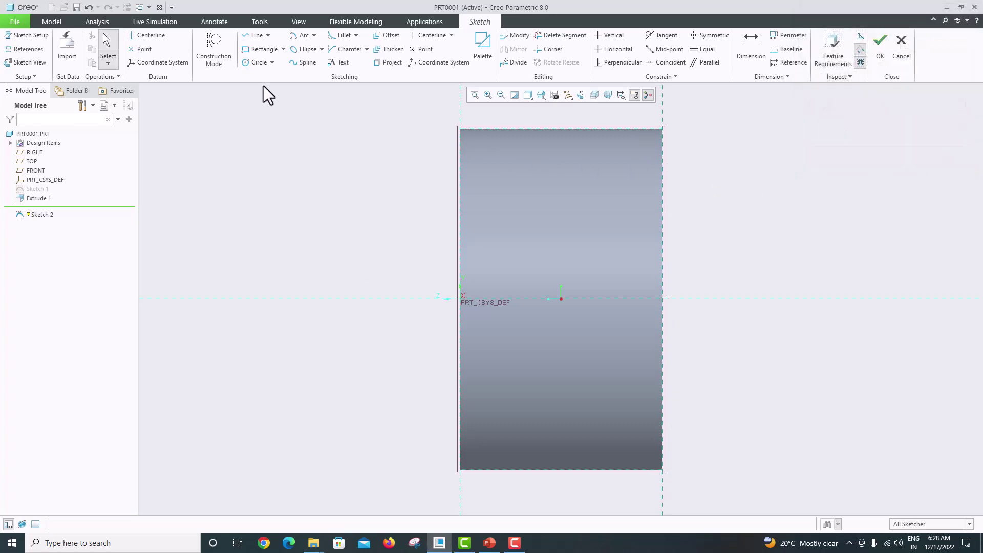
- Draw a centre-and-ends quarter arc from the tube end at the centreline to the bottom line, finishing Sketch 2
click(314, 35)
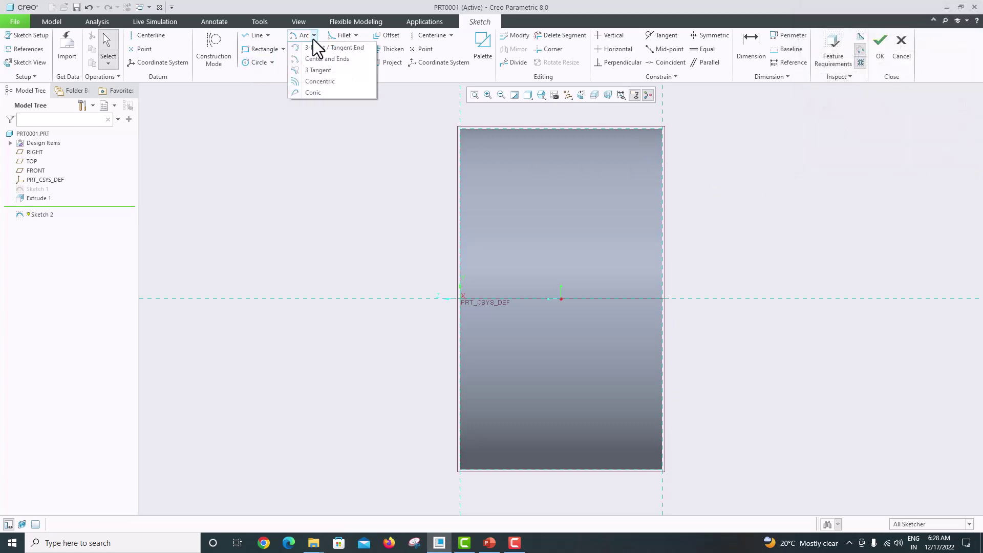
click(331, 60)
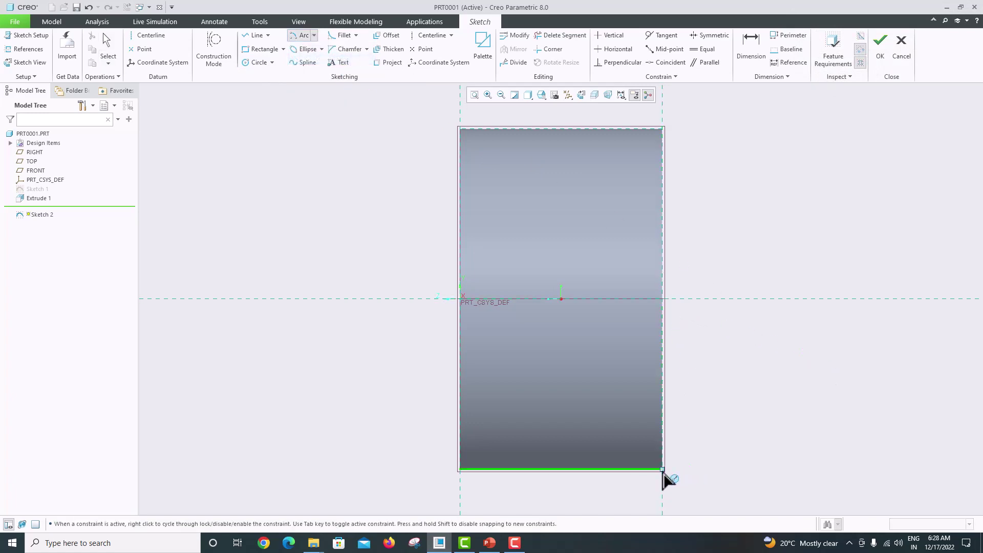
click(662, 470)
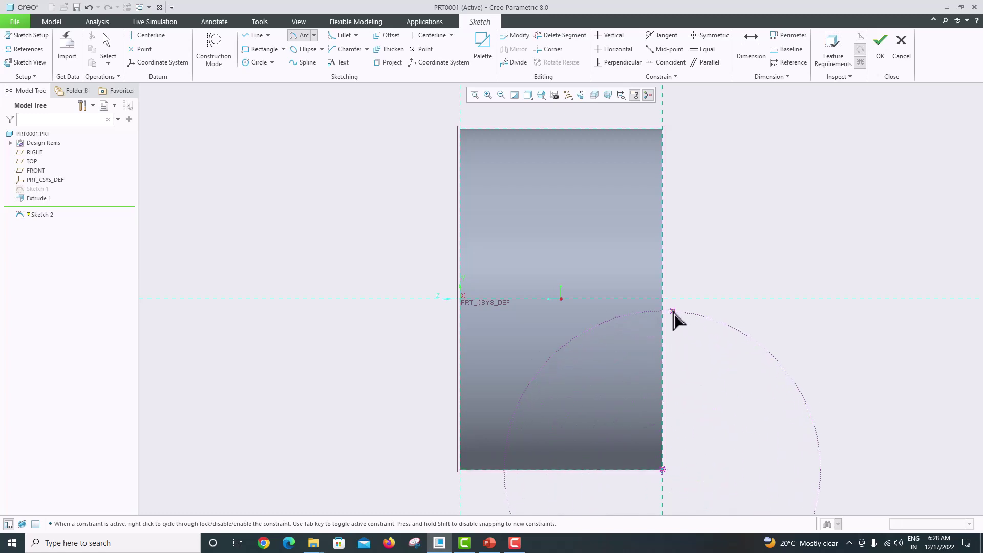
click(665, 301)
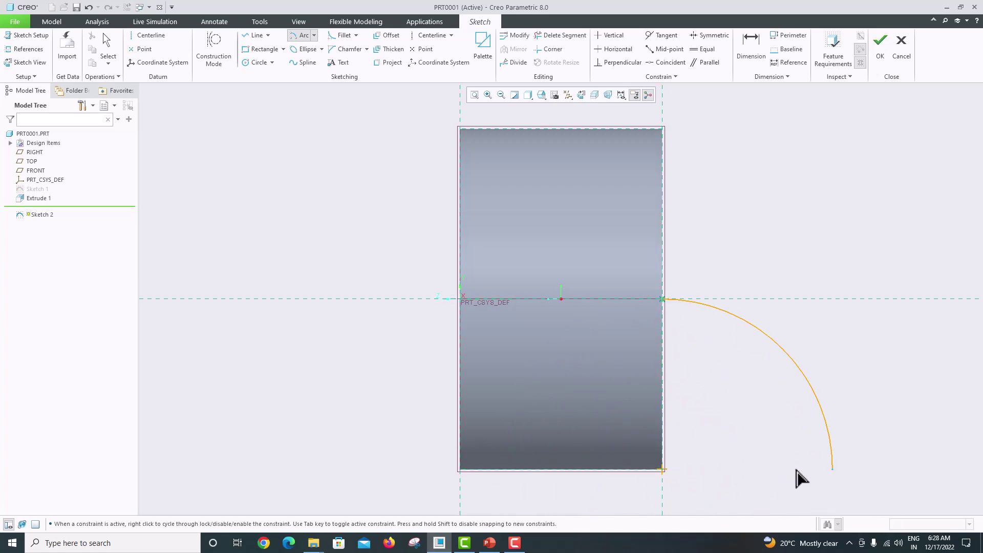
click(836, 469)
middle_click(845, 345)
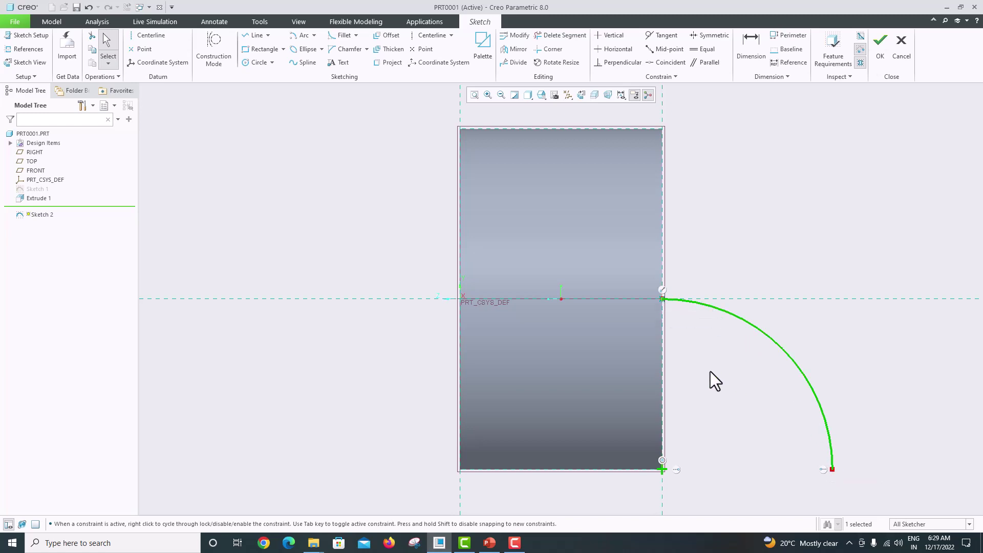
click(879, 56)
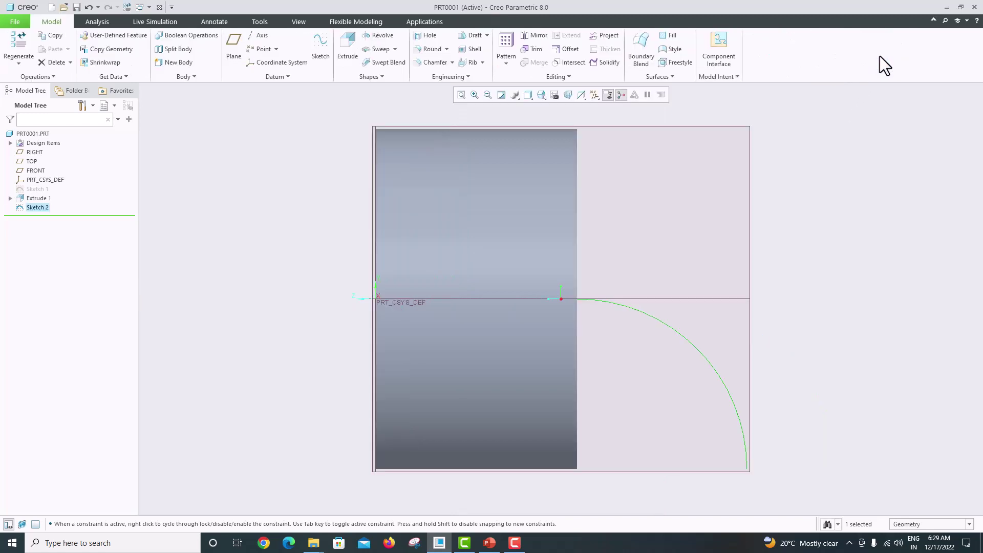
- Begin a Sweep using the Sketch 2 arc as trajectory and open its section sketch
click(395, 49)
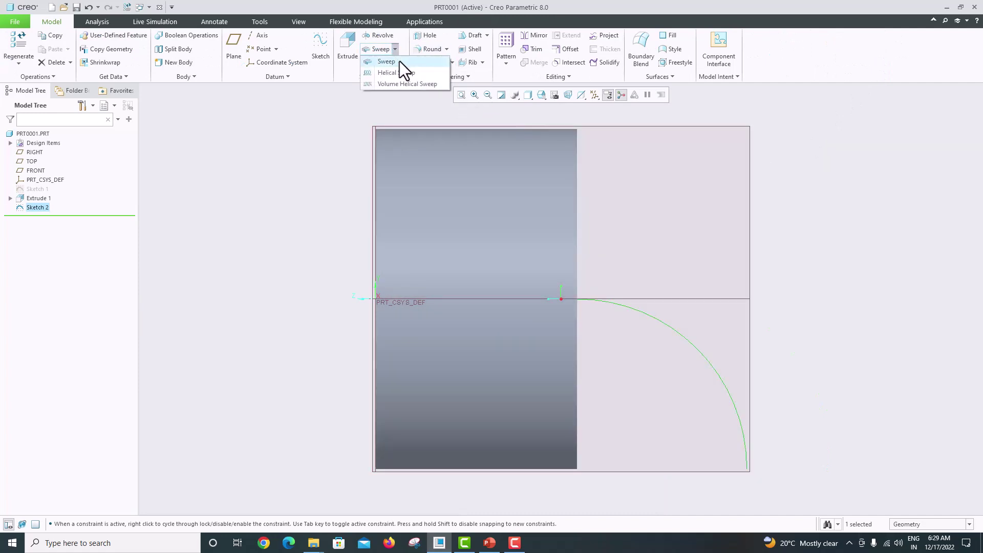
click(399, 61)
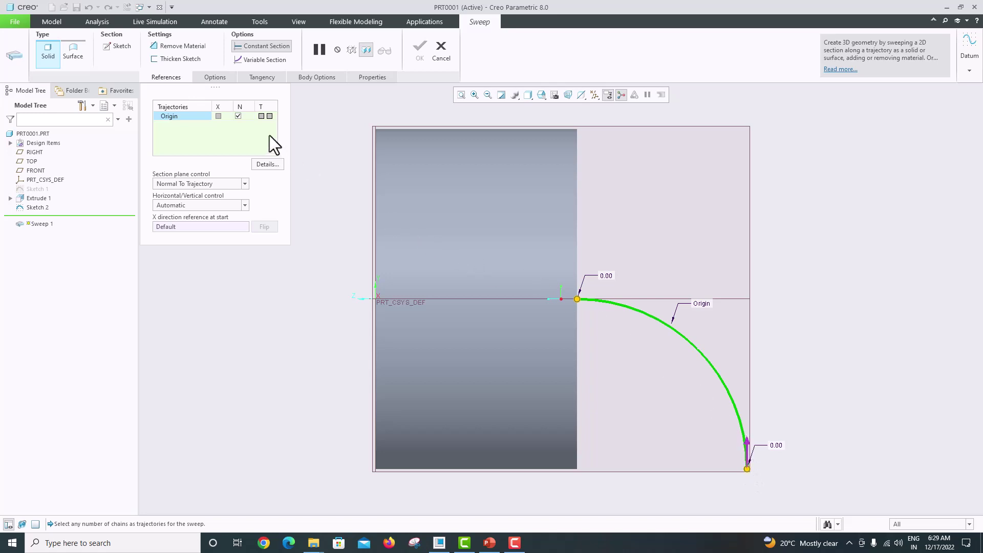
click(117, 50)
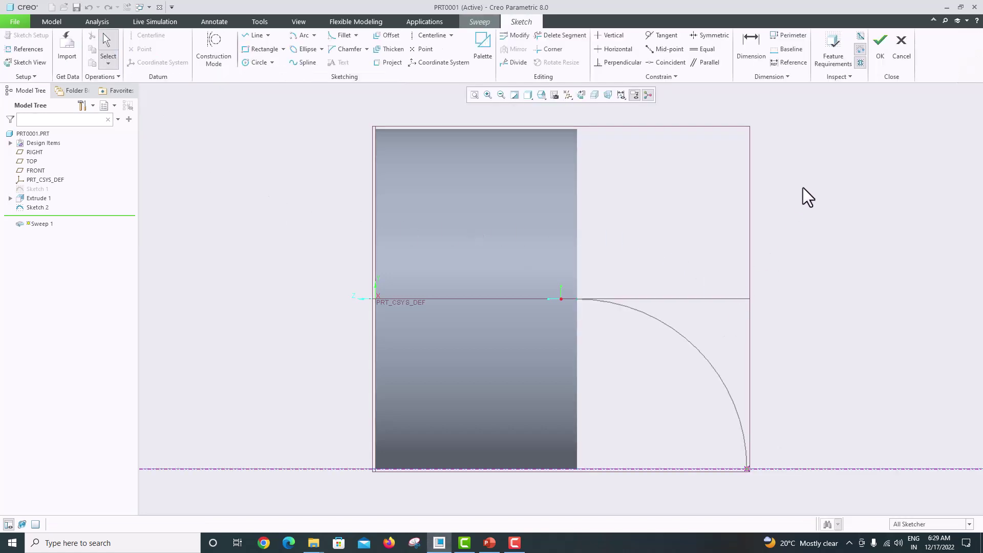
- Orient the section sketch flat, ready the Circle tool, and bring up the PowerPoint elbow drawing
click(576, 96)
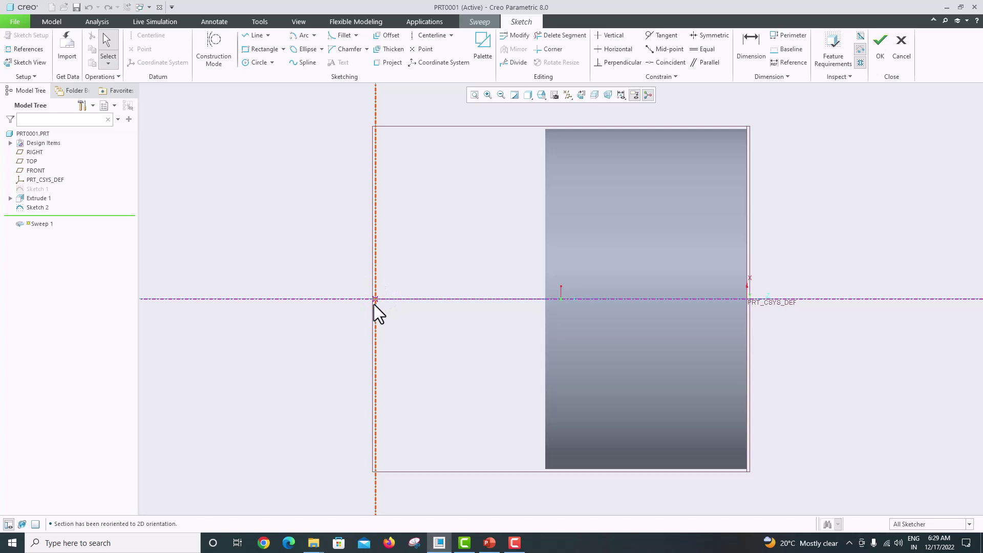
scroll(373, 304, up, 3)
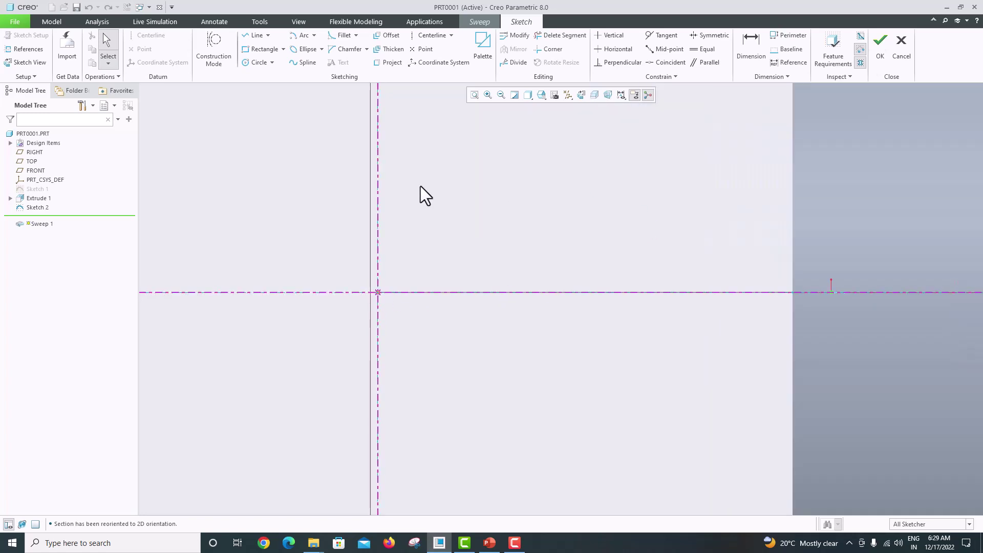
click(255, 63)
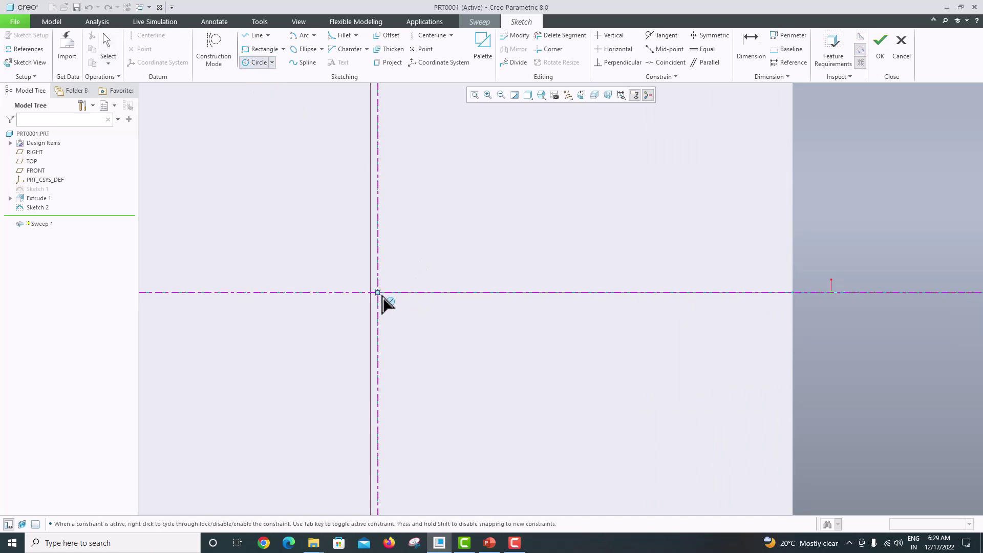
click(492, 546)
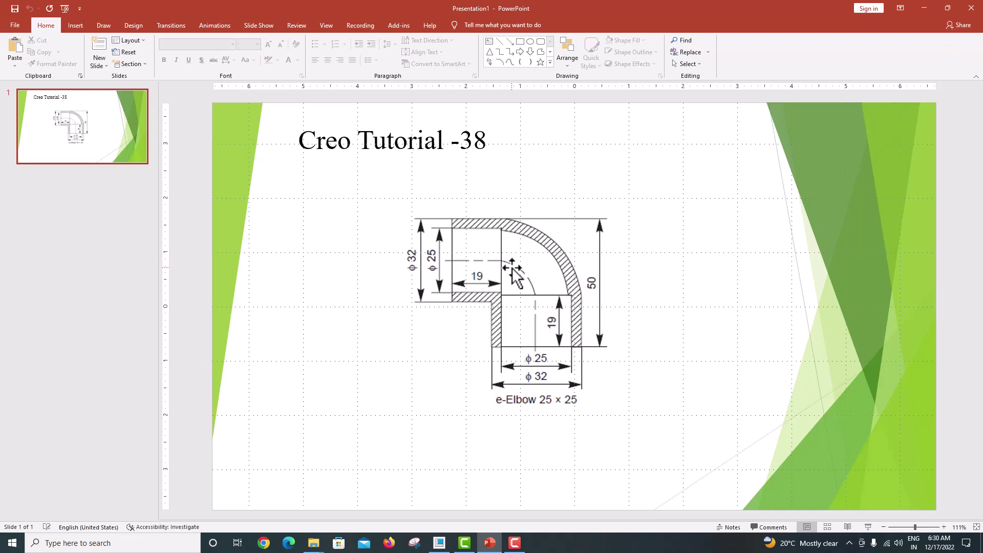
- Draw two concentric circles centred on the origin for the sweep section
click(439, 544)
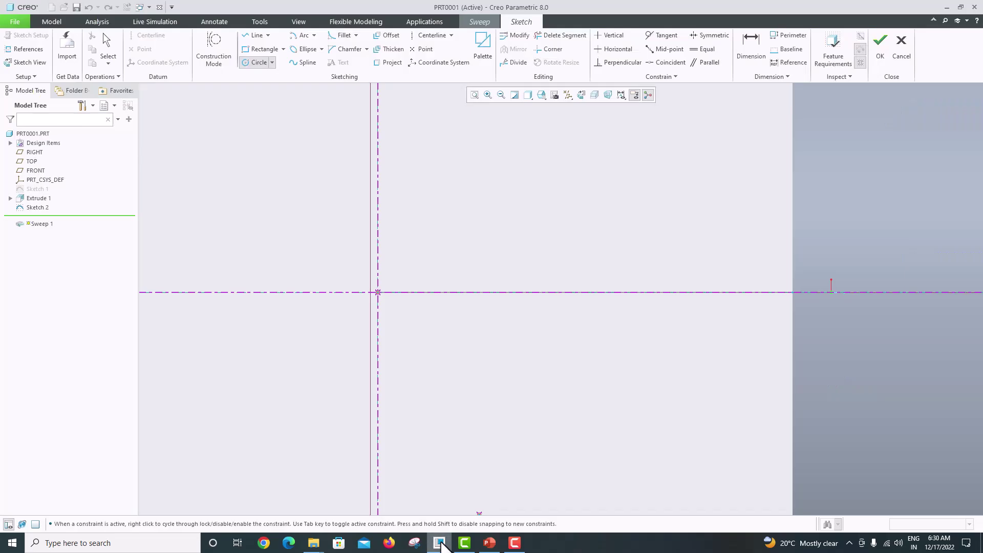
click(378, 292)
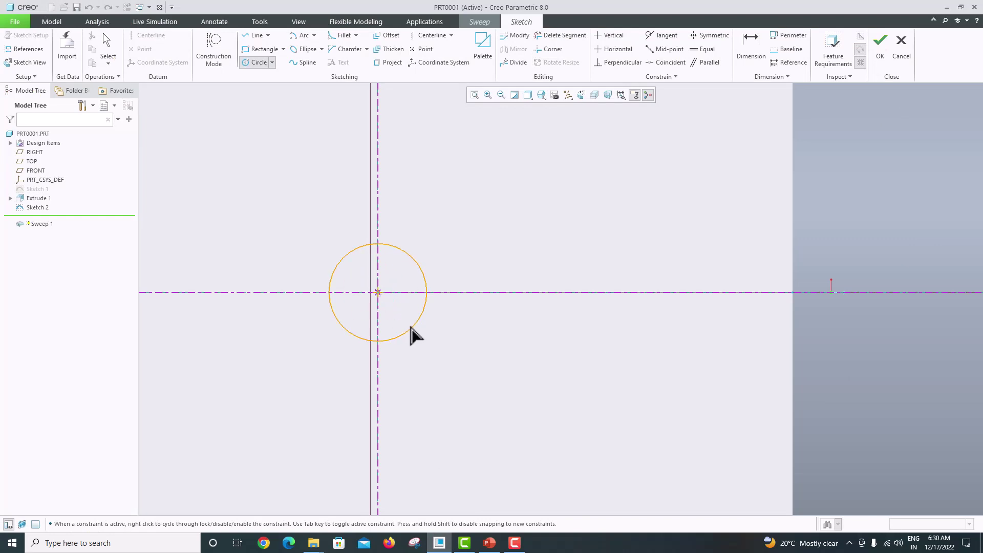
click(480, 380)
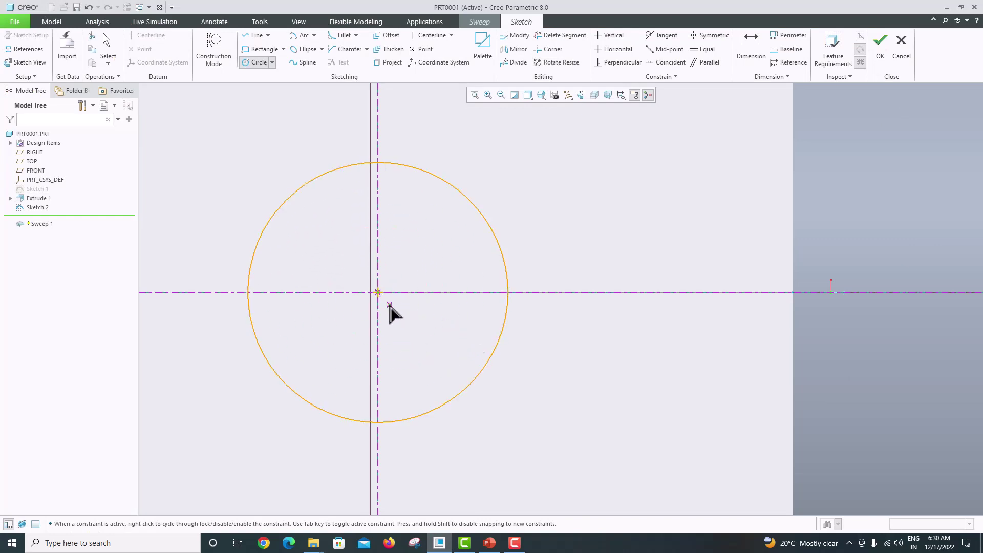
click(378, 292)
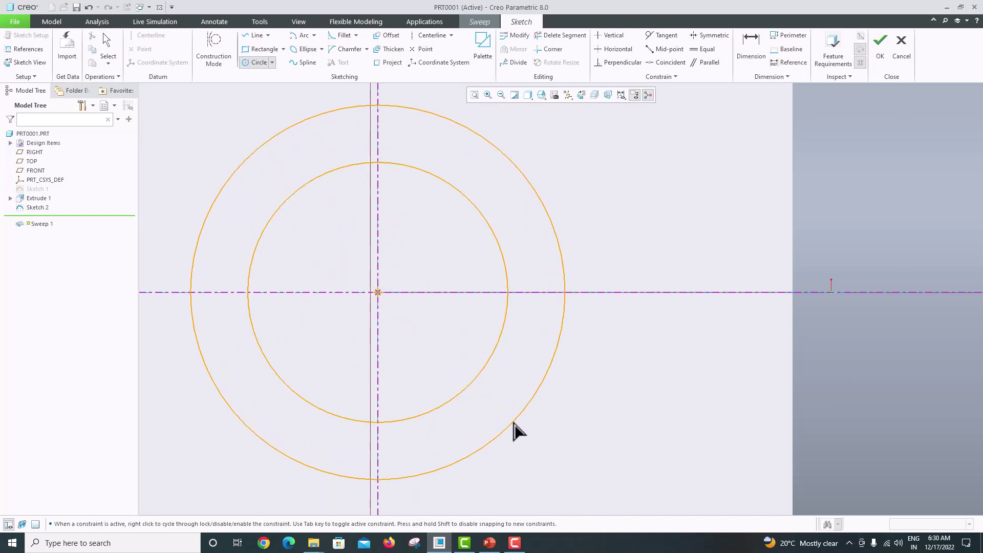
click(549, 373)
middle_click(618, 352)
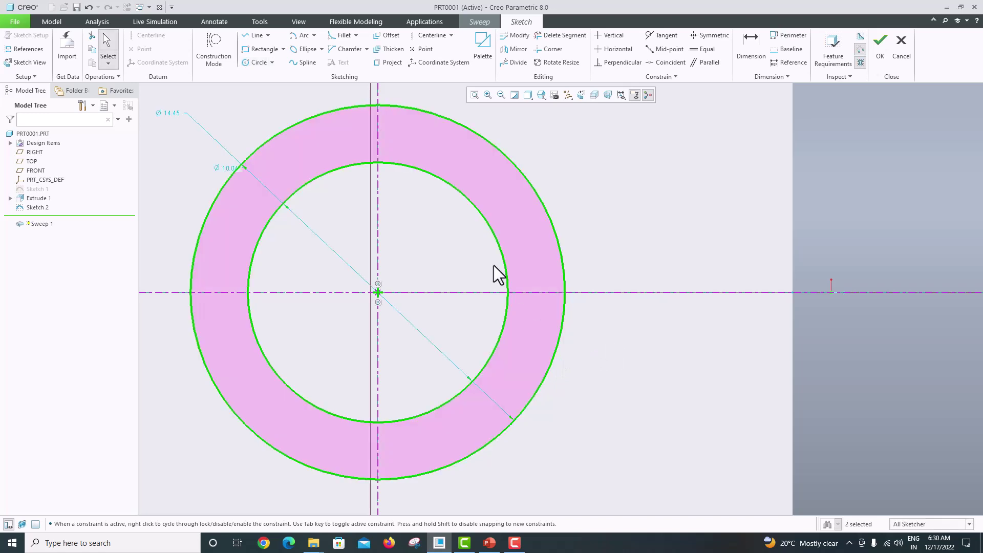
- Set the outer circle diameter to 32 and the inner circle diameter to 23.5
double_click(173, 112)
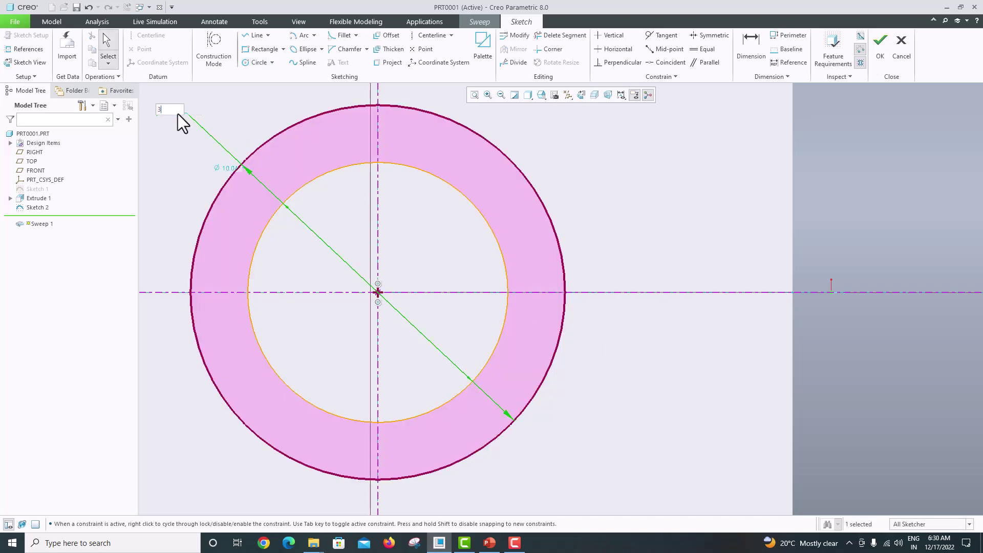
text(32)
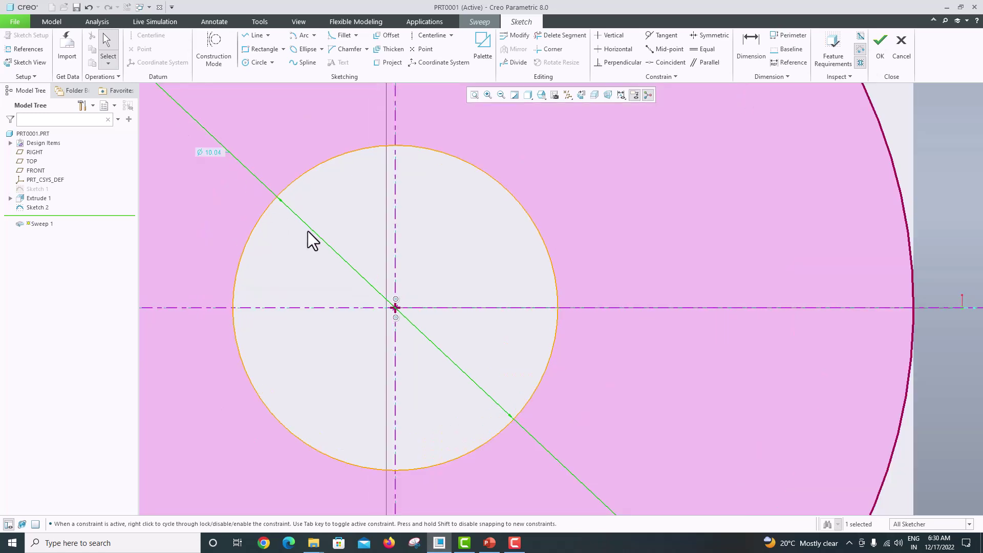
scroll(308, 232, up, 5)
double_click(277, 212)
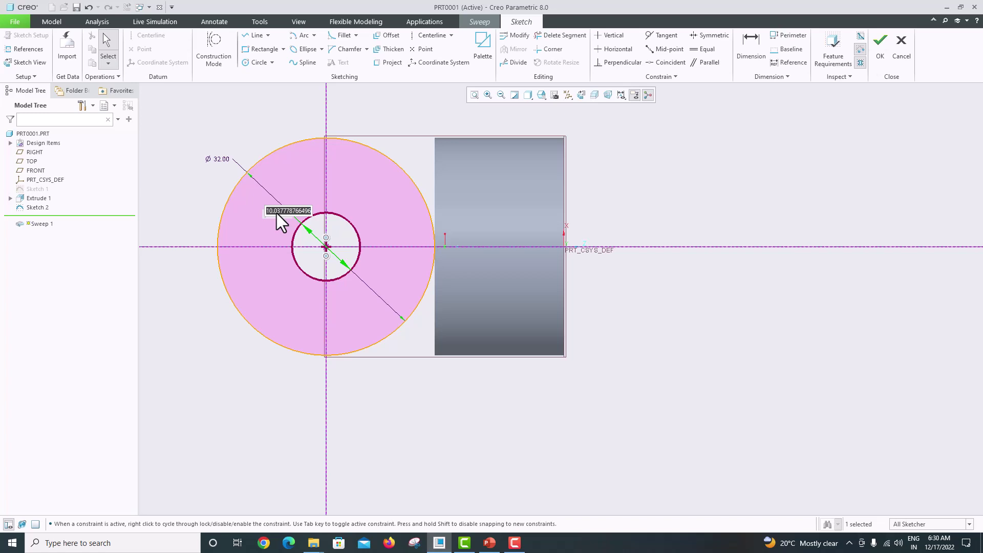
text(23.5)
key(Return)
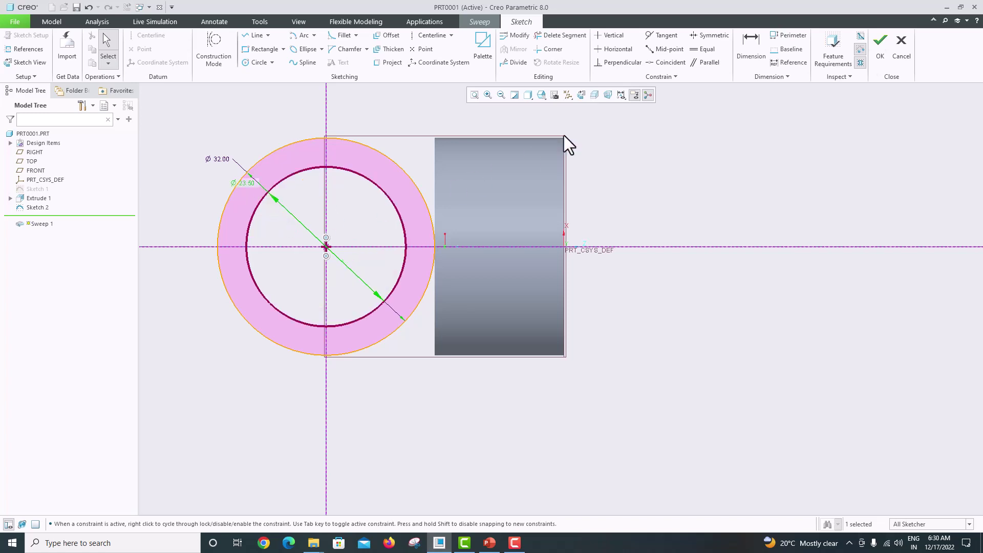
- Complete Sweep 1 as the hollow quarter-circle bend, then glance at the PowerPoint drawing and return
click(883, 53)
middle_drag(499, 275, 521, 209)
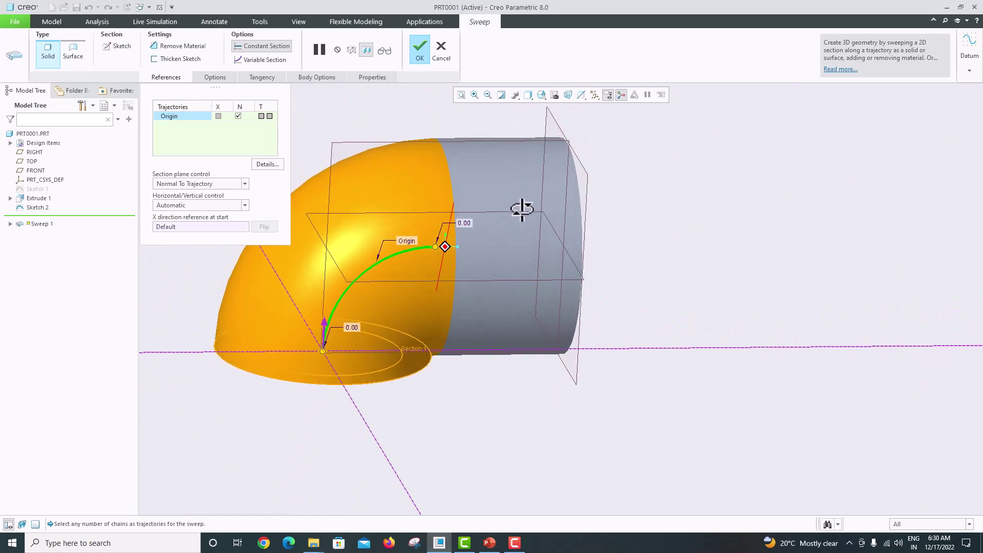
click(420, 51)
middle_drag(575, 218, 584, 174)
click(489, 543)
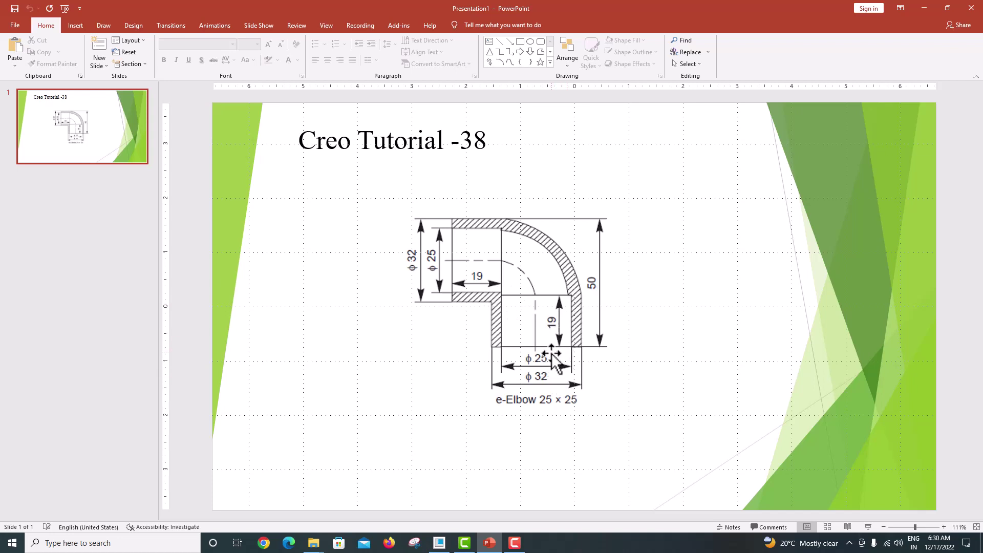
click(441, 542)
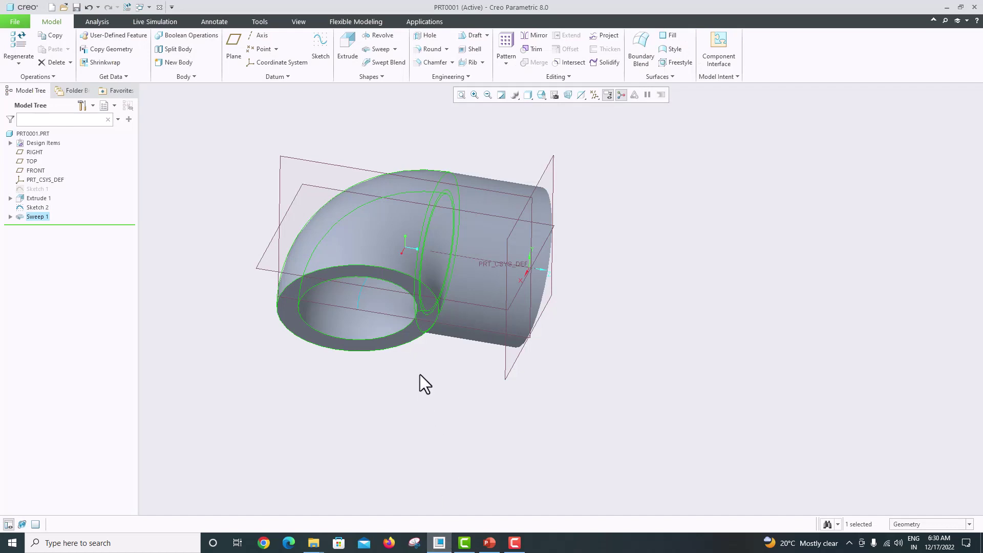
- Start a sketch on the elbow's open end face, viewed face-on, with its outer edge as reference
click(376, 272)
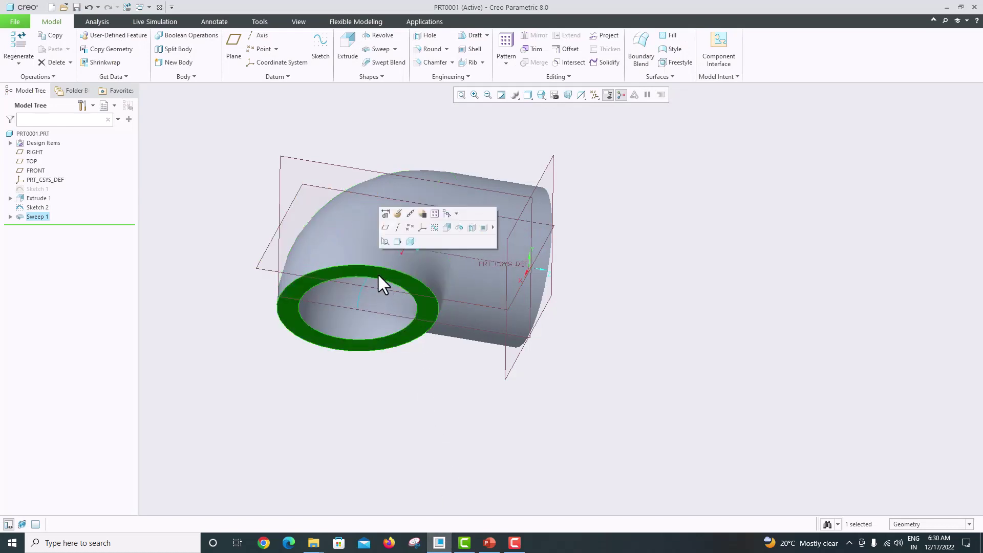
click(320, 56)
click(579, 99)
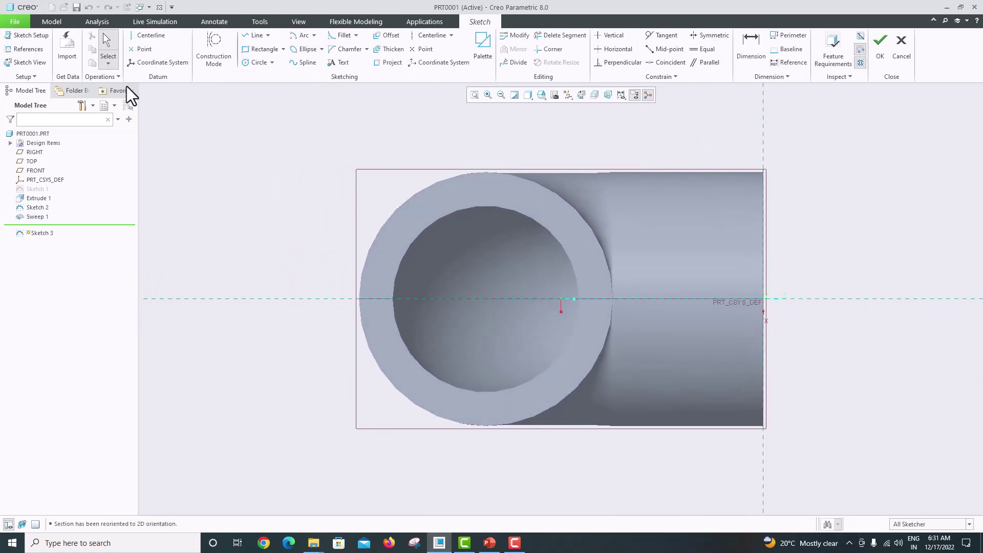
click(27, 49)
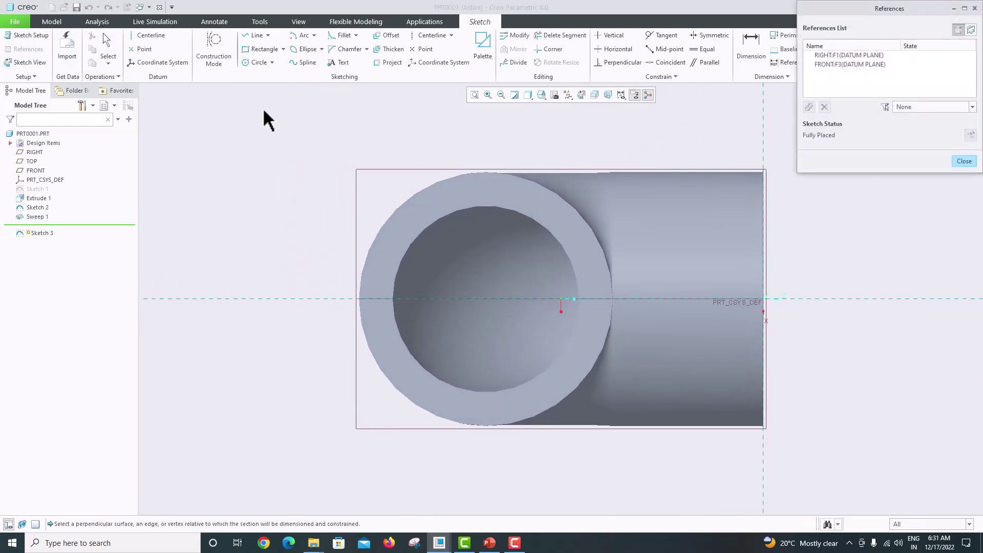
click(412, 199)
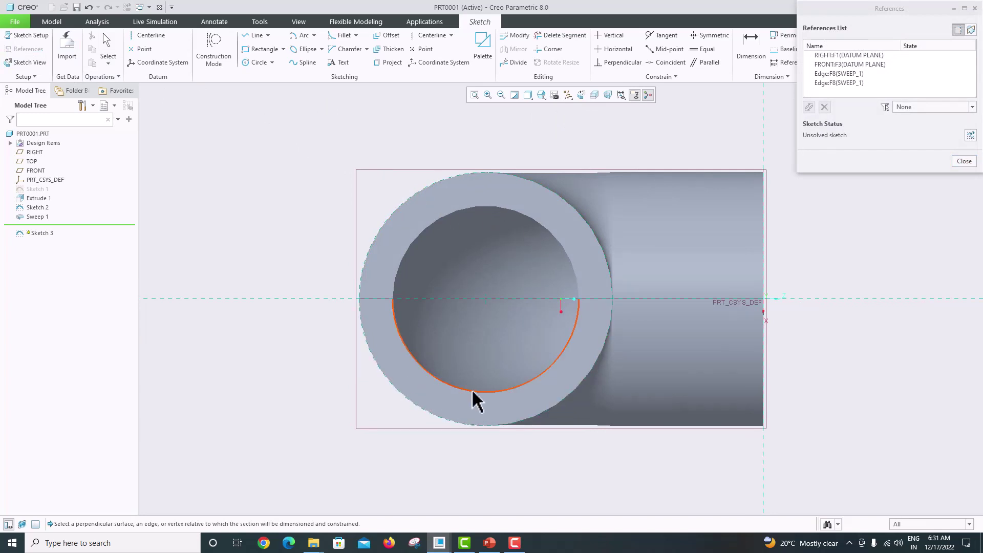
click(964, 160)
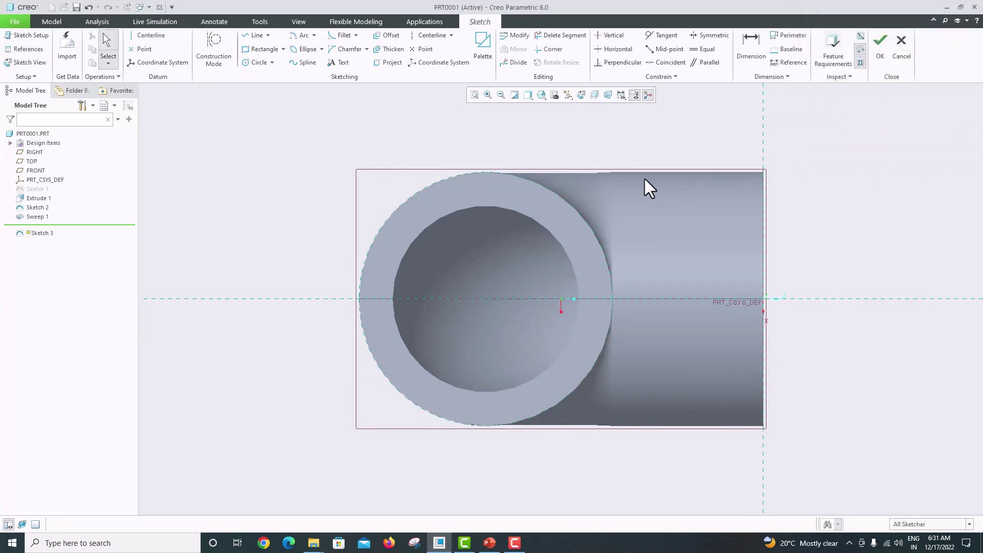
- Draw two concentric circles, one on the outer edge and an inner Ø25 circle, then finish the sketch
click(258, 66)
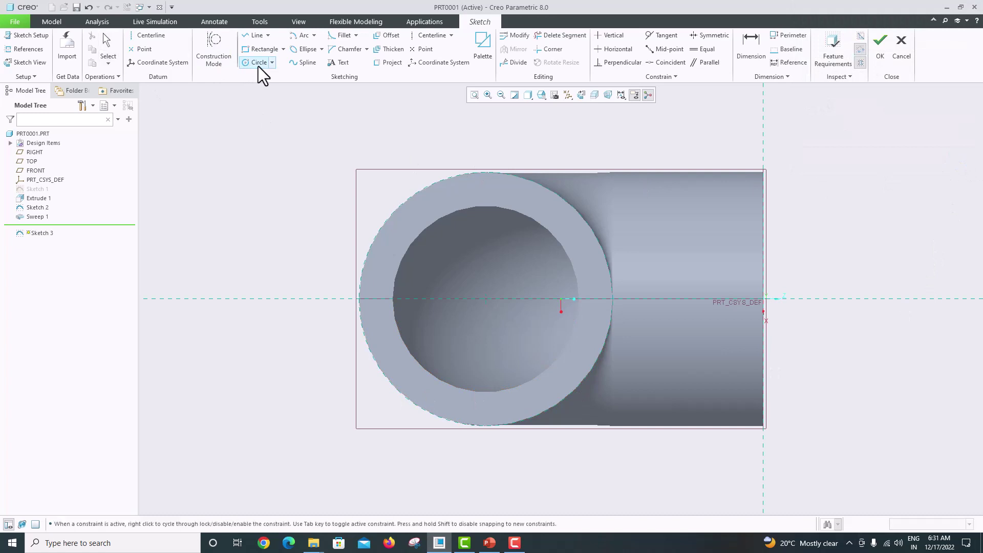
click(488, 299)
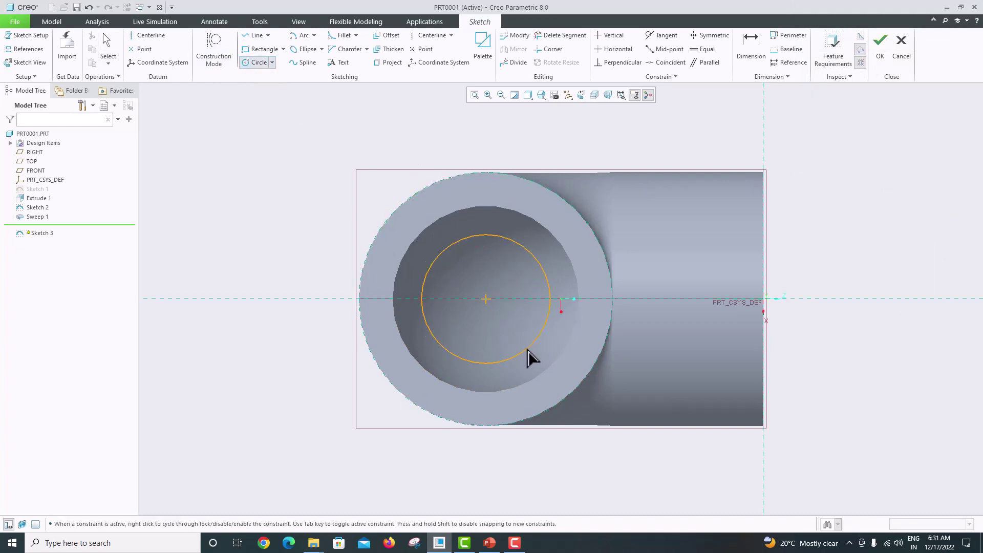
click(569, 397)
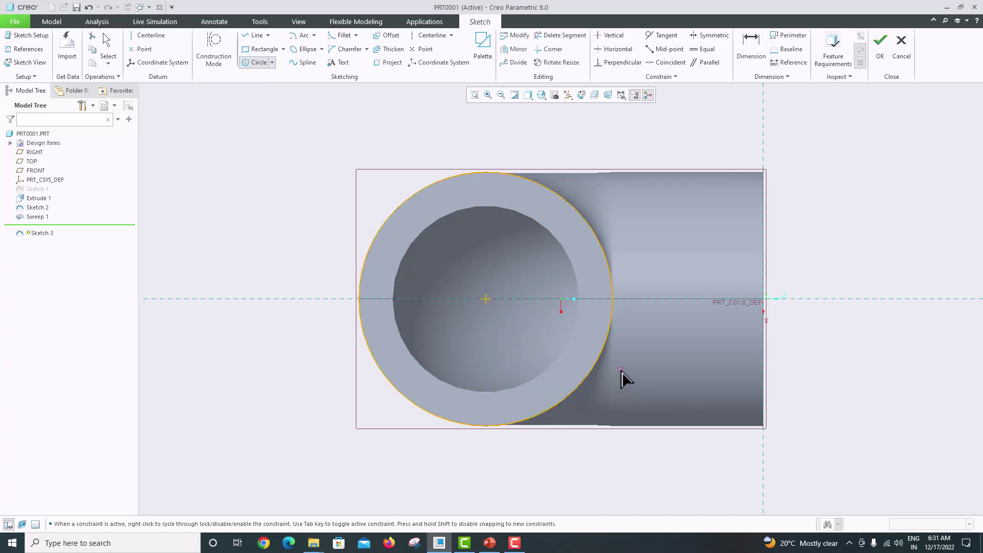
click(485, 299)
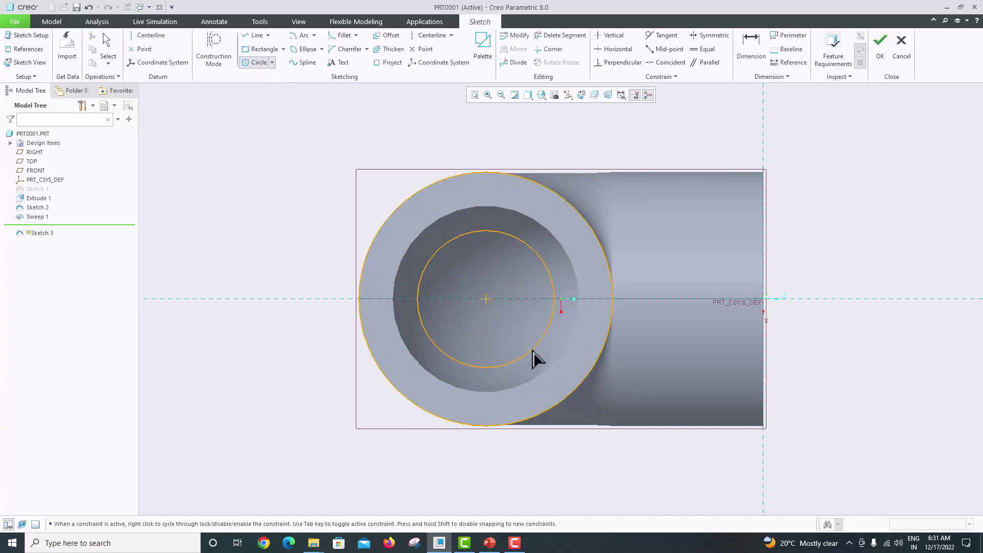
click(548, 379)
click(556, 379)
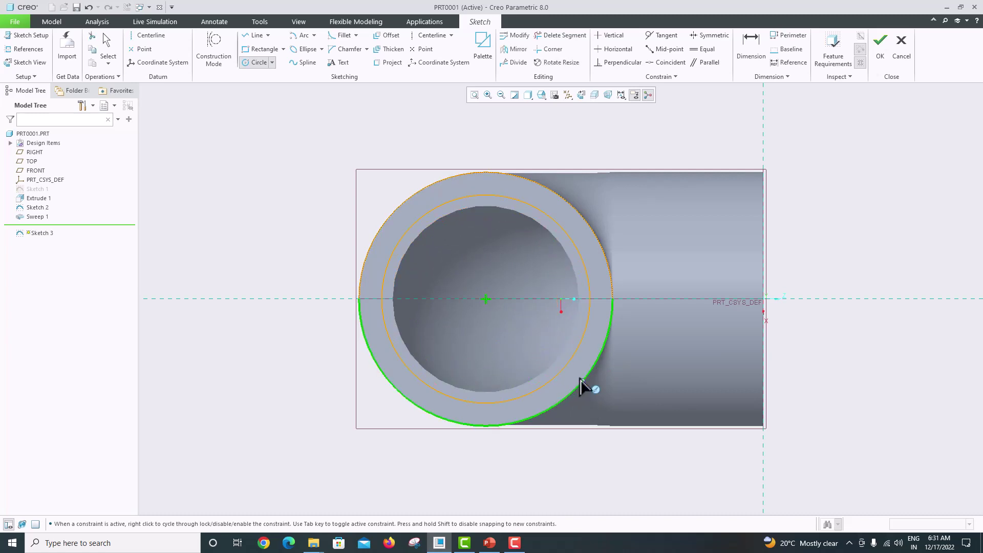
middle_click(652, 355)
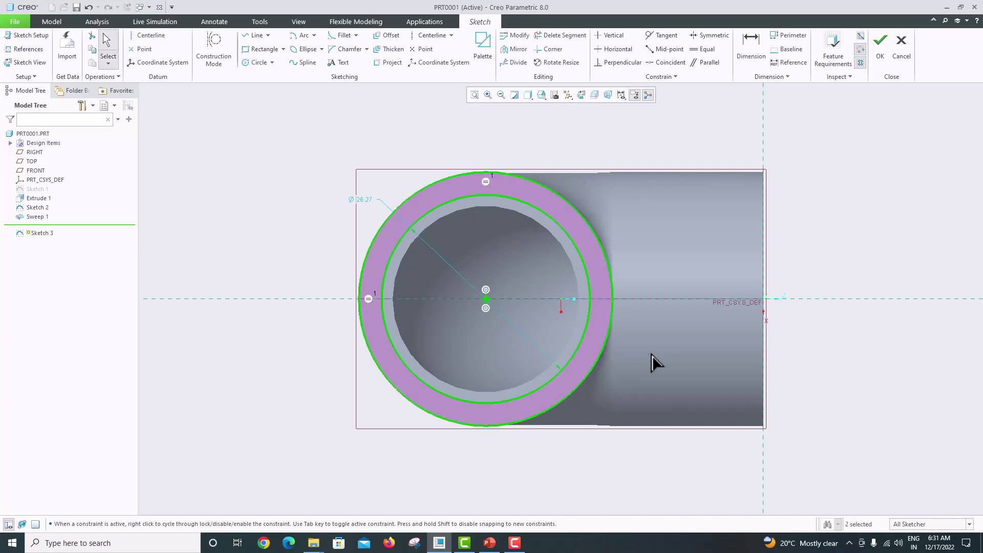
double_click(367, 200)
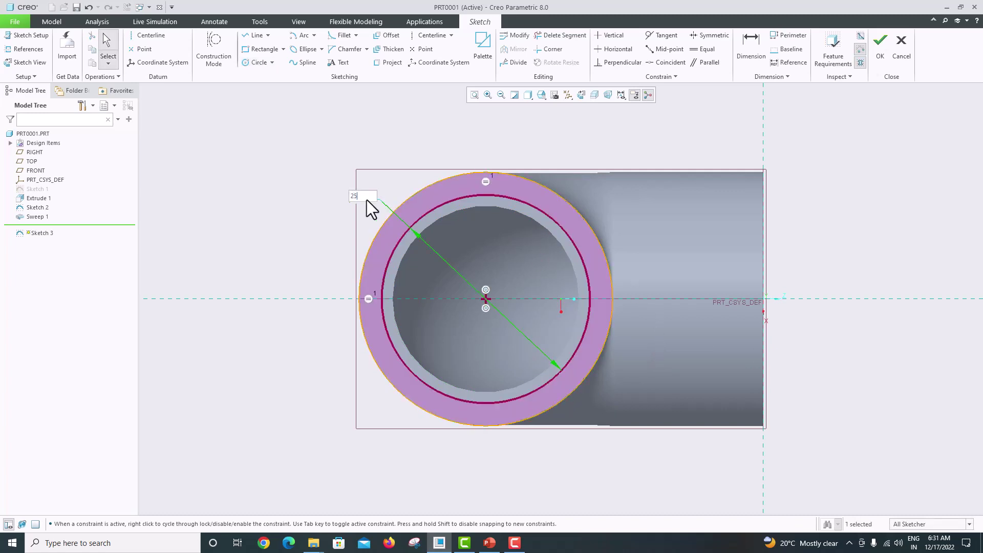
text(25)
key(Return)
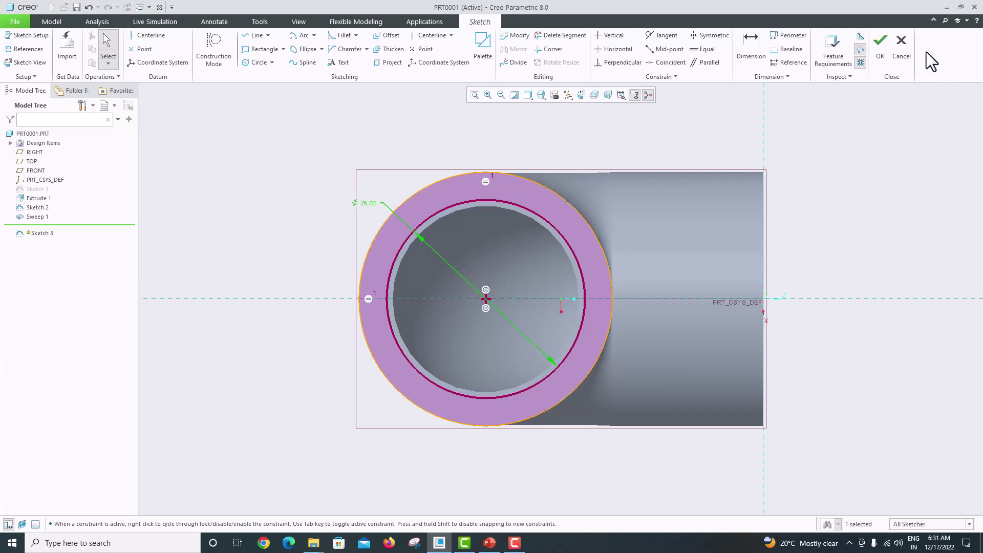
click(883, 51)
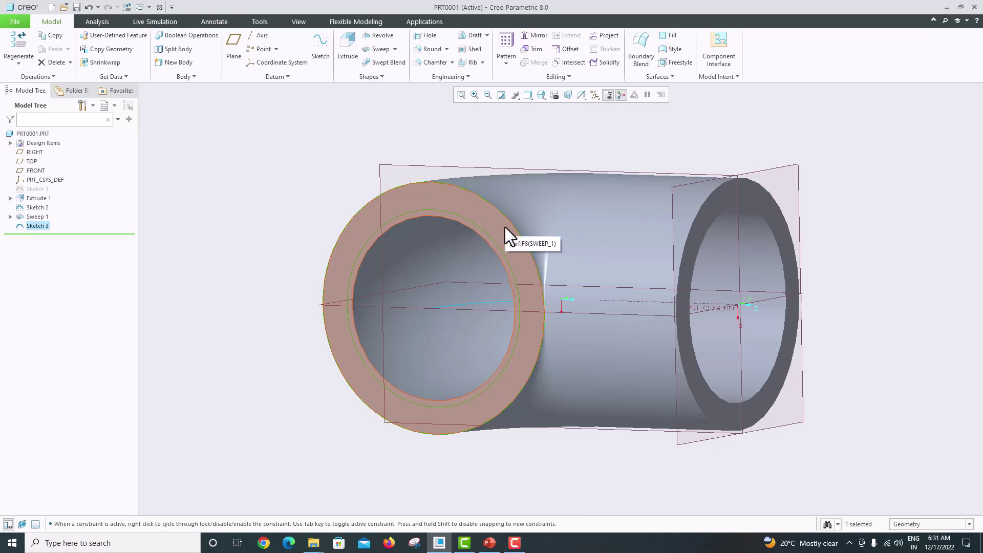
- Extrude the Sketch 3 ring 19 deep to form the socket
click(342, 66)
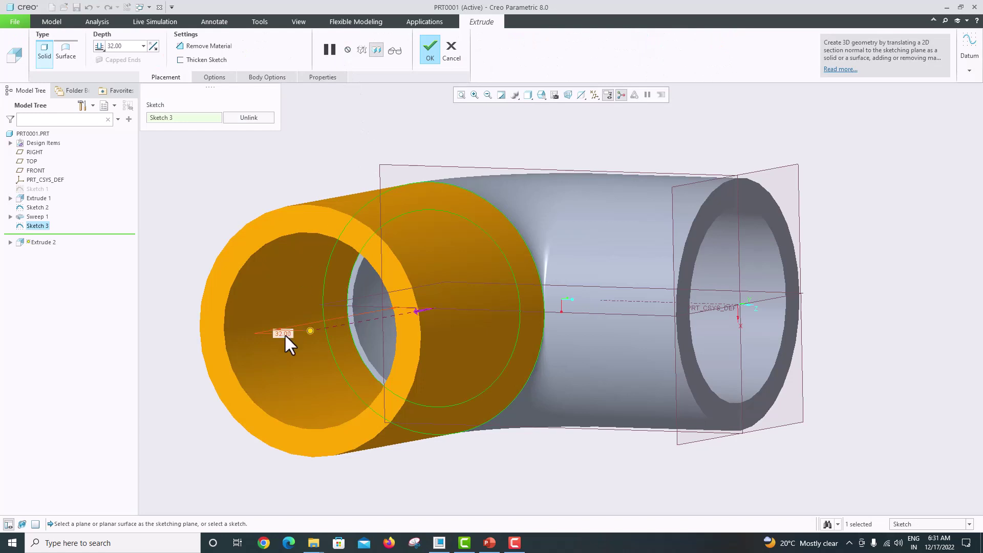
double_click(120, 46)
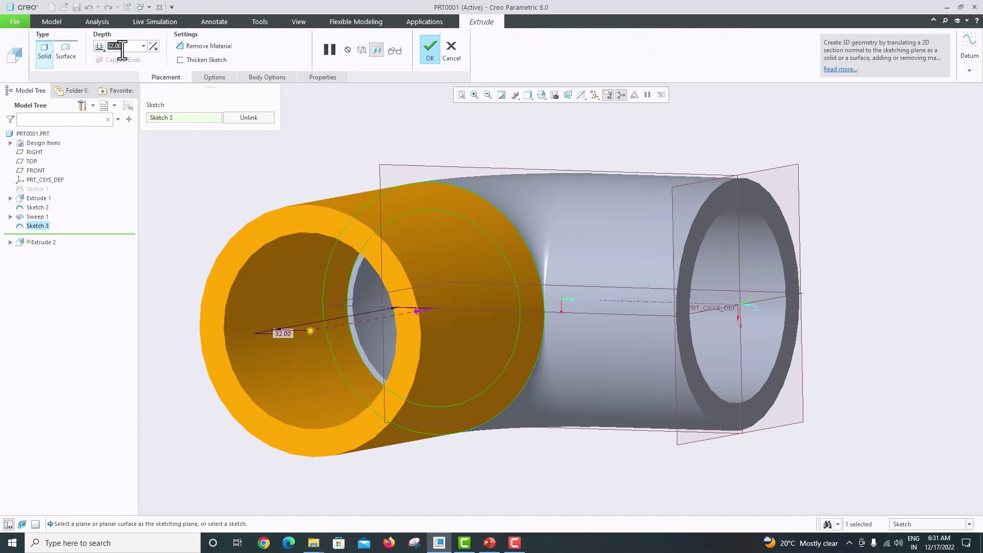
text(19)
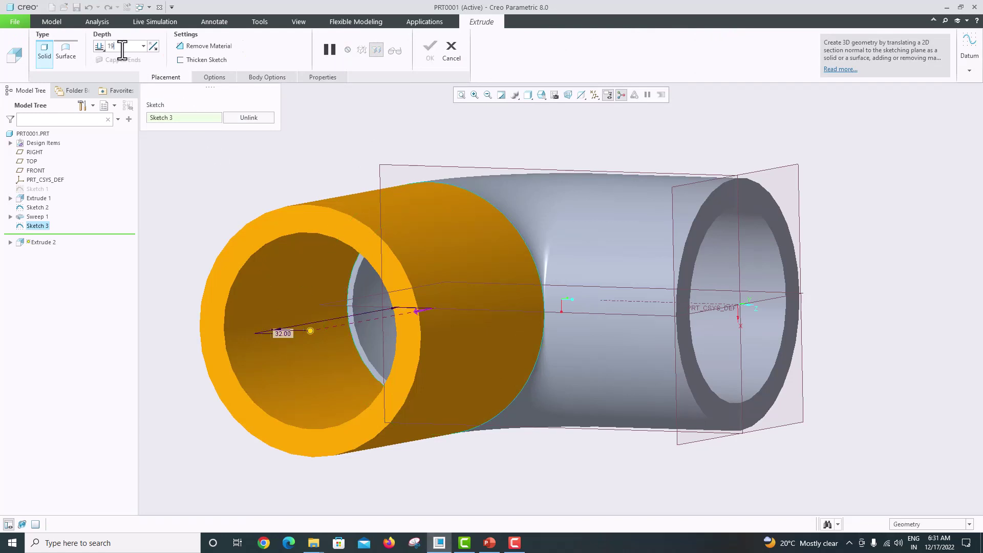
key(Return)
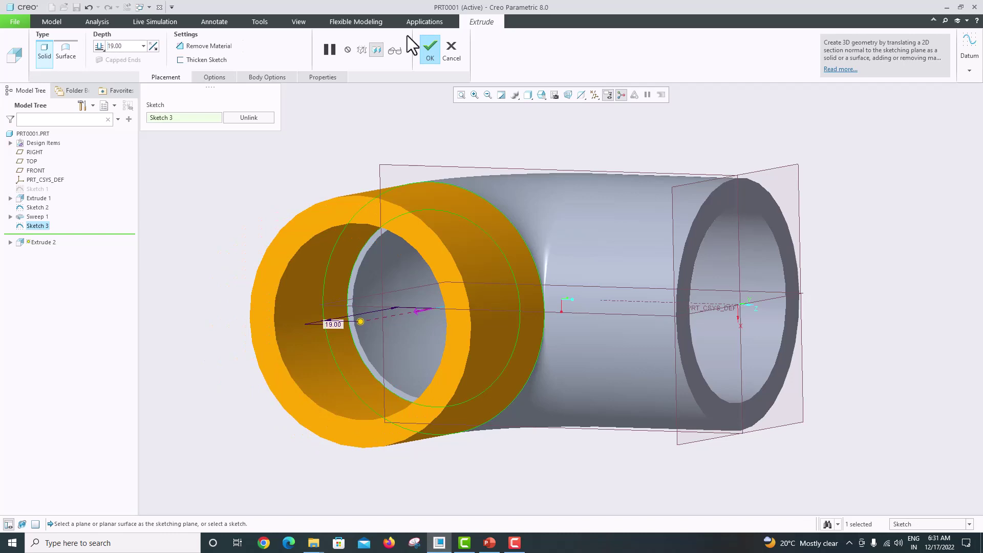
click(436, 57)
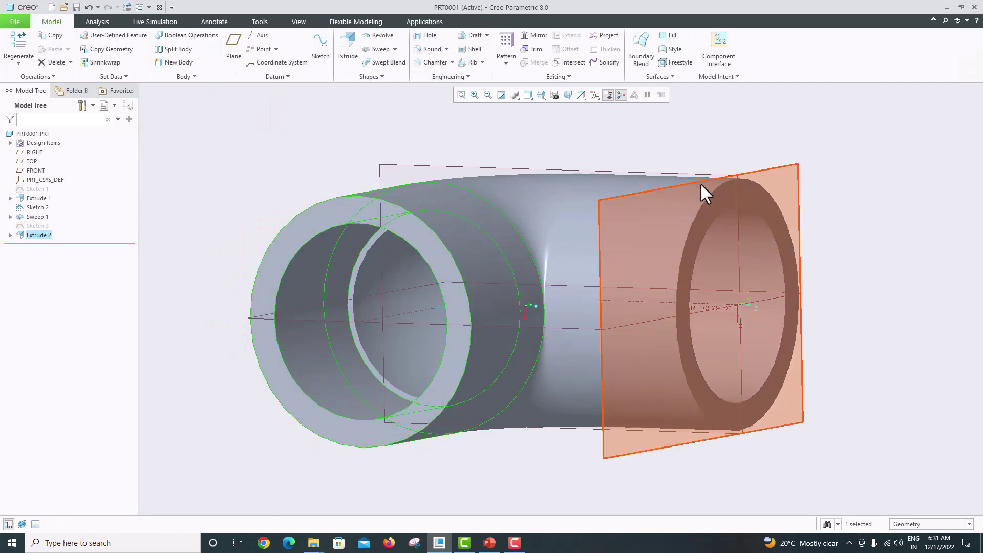
- Return the elbow to the Standard Orientation
middle_drag(699, 182, 724, 220)
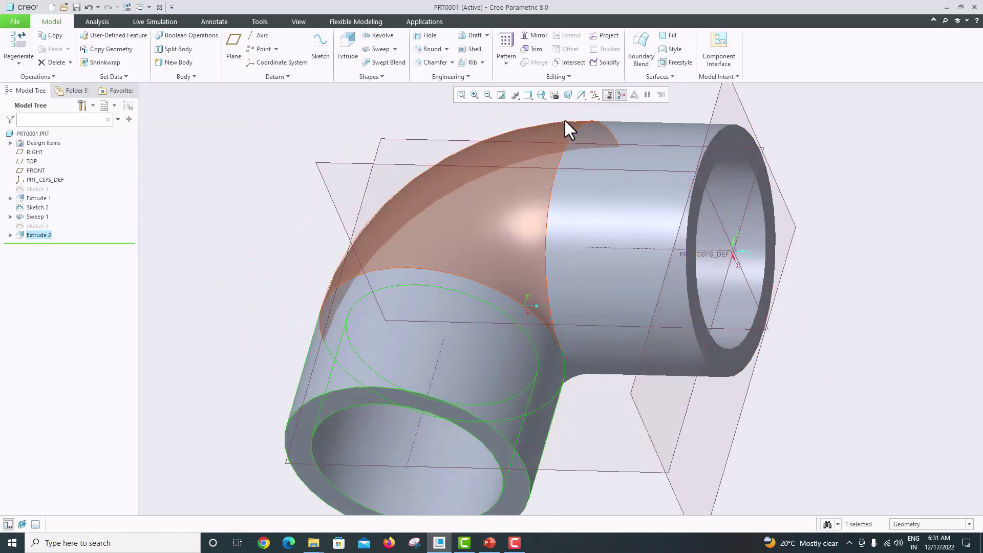
click(541, 95)
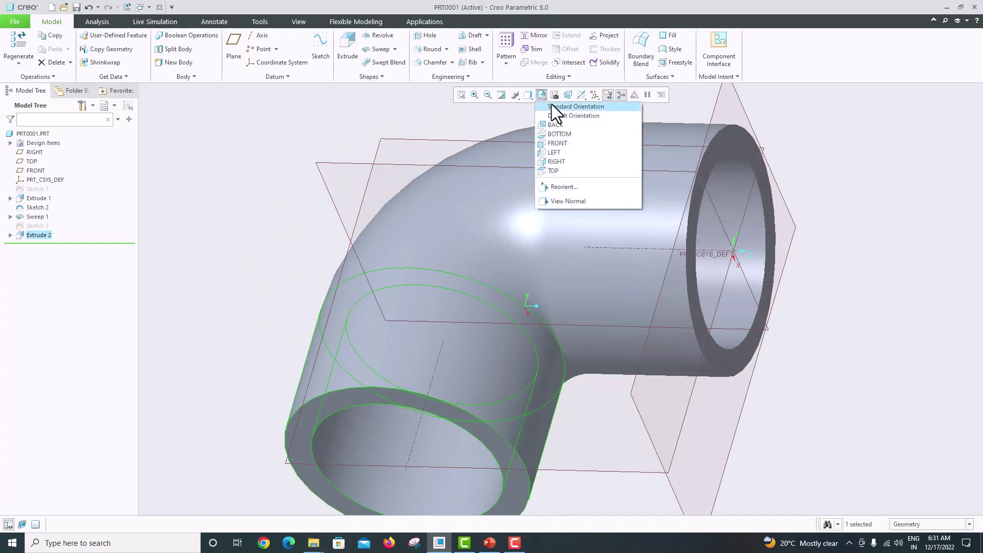
click(553, 106)
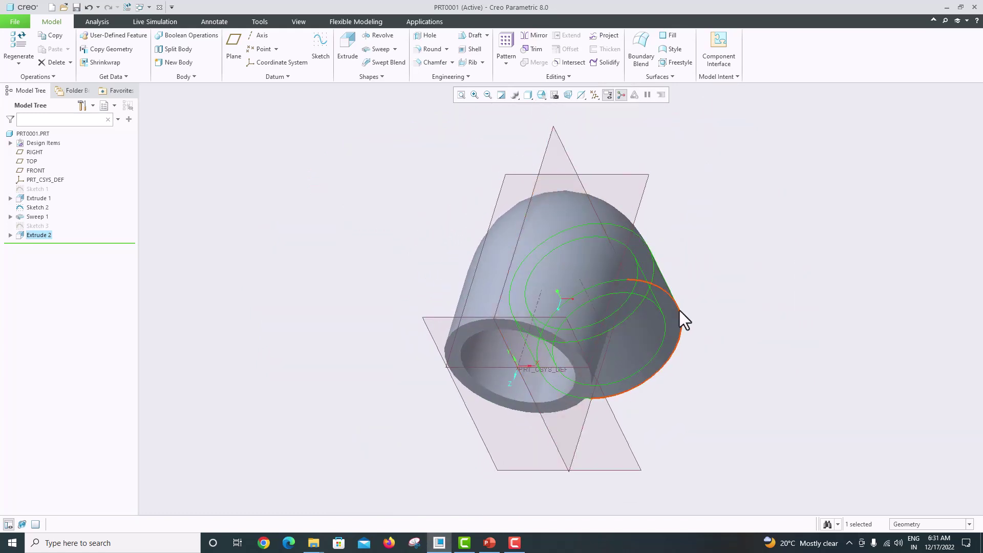
- Clear all datum display filters to hide planes and coordinate systems
click(594, 95)
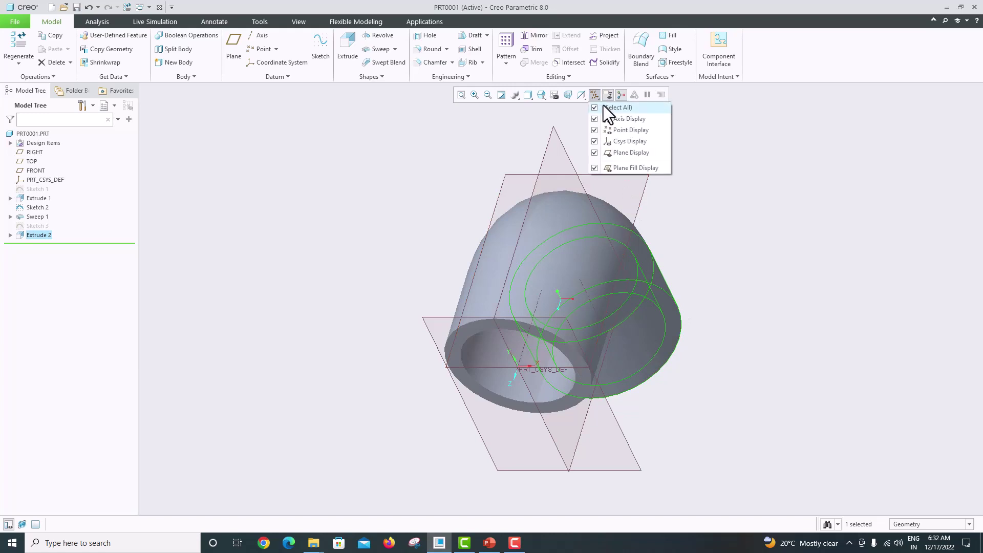
click(603, 106)
mouse_move(678, 295)
middle_down()
mouse_move(652, 270)
mouse_move(629, 287)
mouse_move(682, 269)
mouse_move(668, 256)
mouse_move(671, 270)
mouse_move(622, 284)
middle_up()
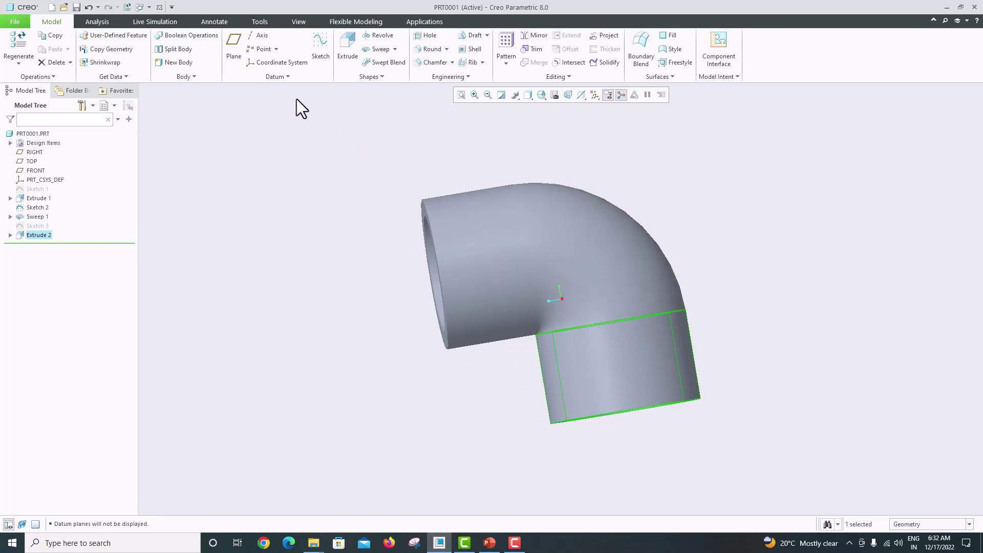
click(297, 23)
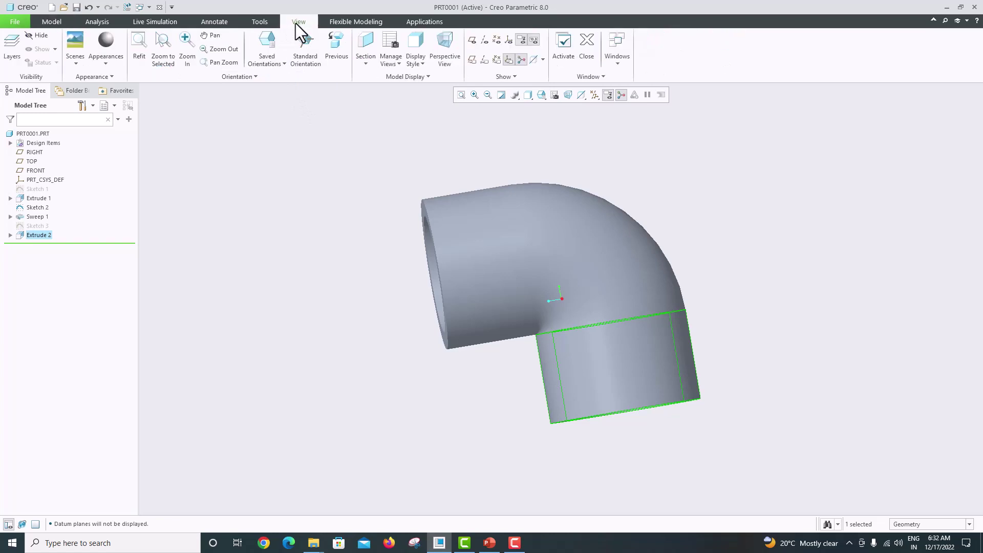
- Create a planar section cut with its orientation changed from Y to X
click(366, 63)
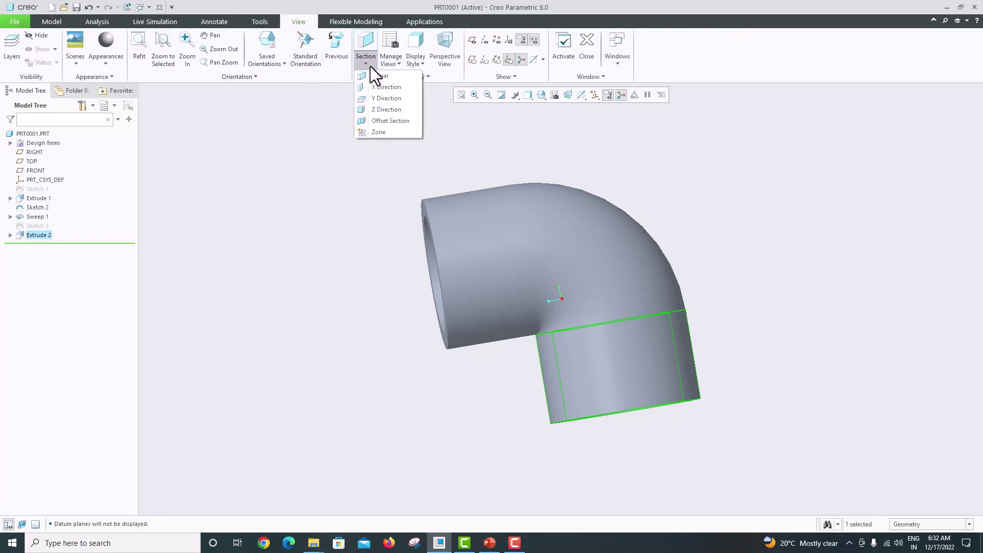
click(375, 98)
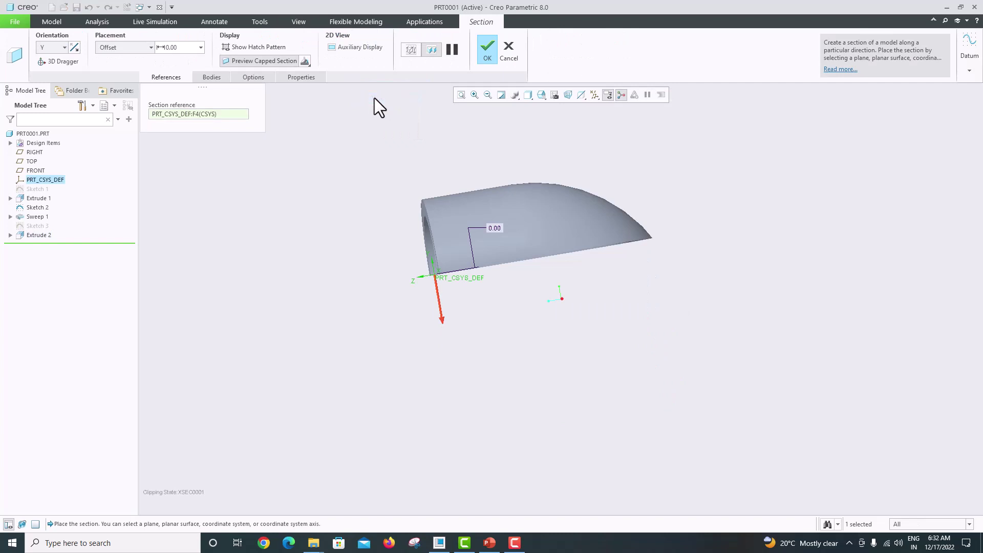
click(65, 47)
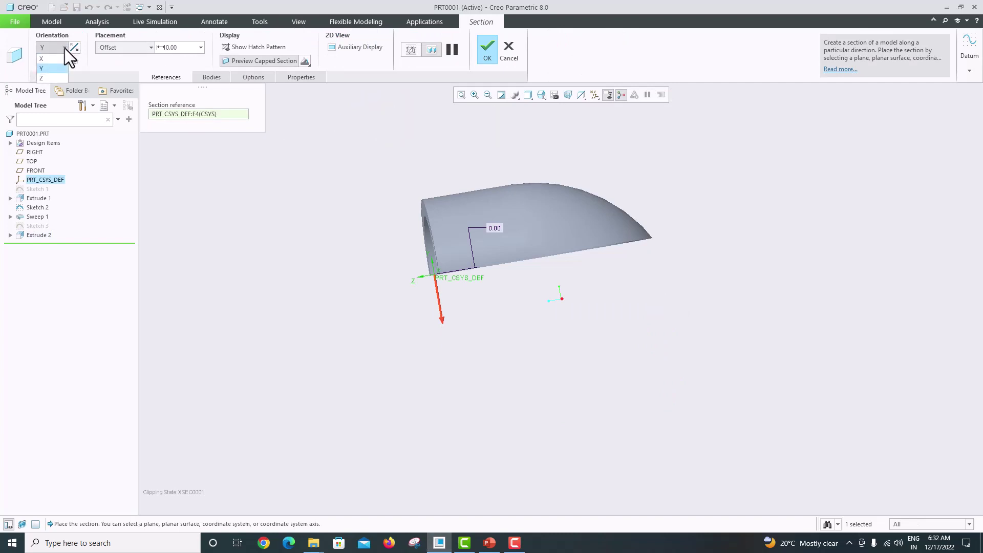
click(61, 60)
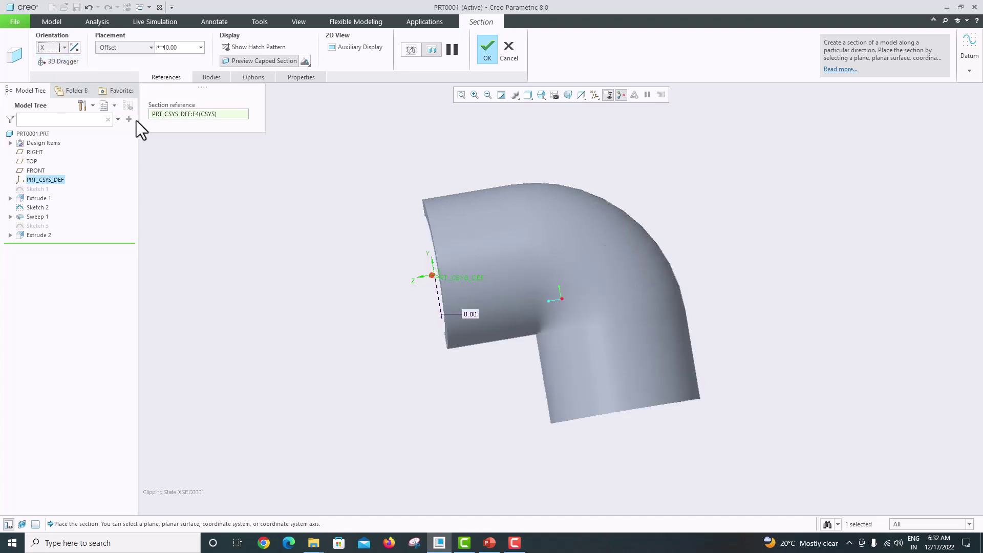
middle_drag(439, 217, 698, 355)
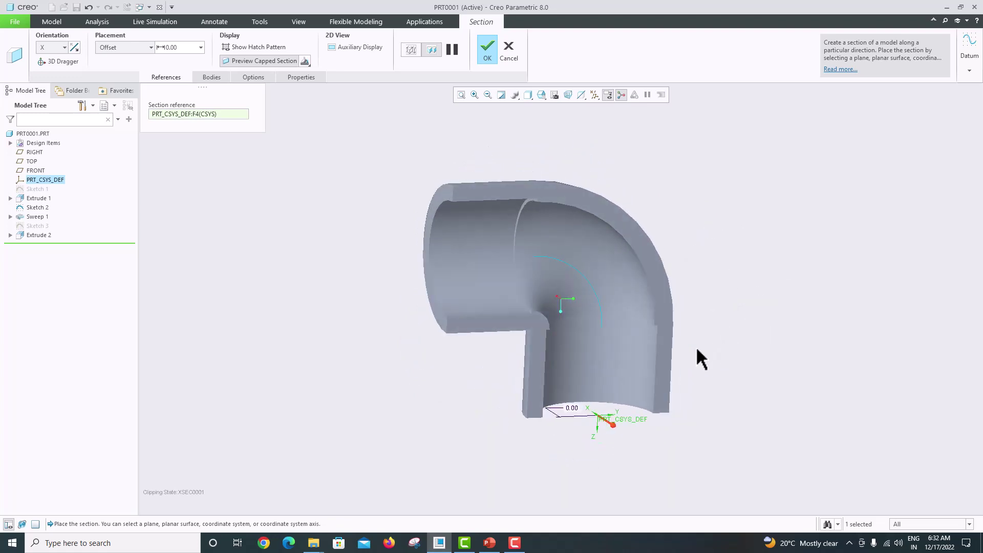
- Hide Sketch 2 and confirm the section XSEC0001
right_click(35, 207)
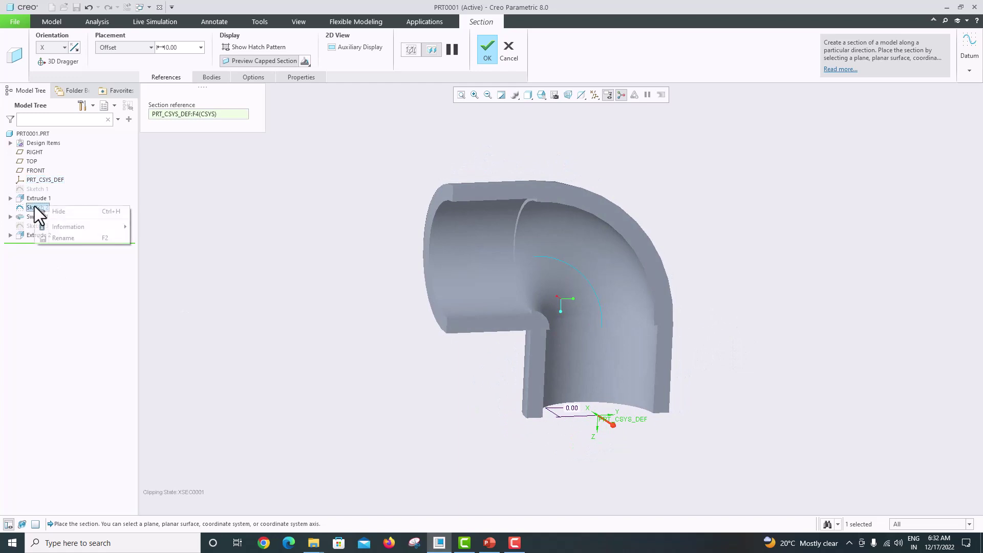
click(60, 211)
mouse_move(333, 217)
middle_down()
mouse_move(310, 213)
mouse_move(404, 257)
mouse_move(427, 253)
mouse_move(392, 247)
middle_up()
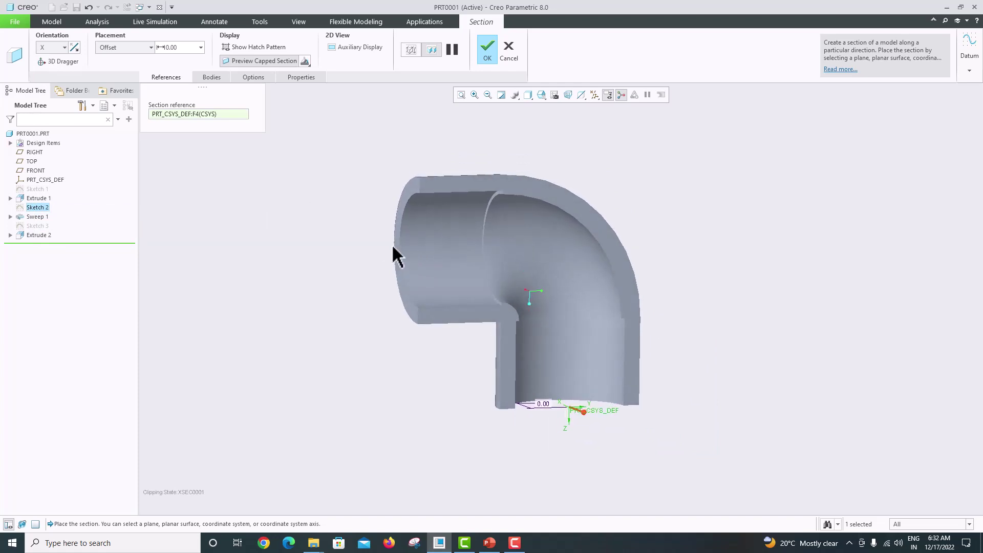
click(487, 51)
mouse_move(581, 225)
middle_down()
mouse_move(569, 208)
mouse_move(595, 225)
mouse_move(568, 227)
mouse_move(584, 228)
mouse_move(576, 234)
middle_up()
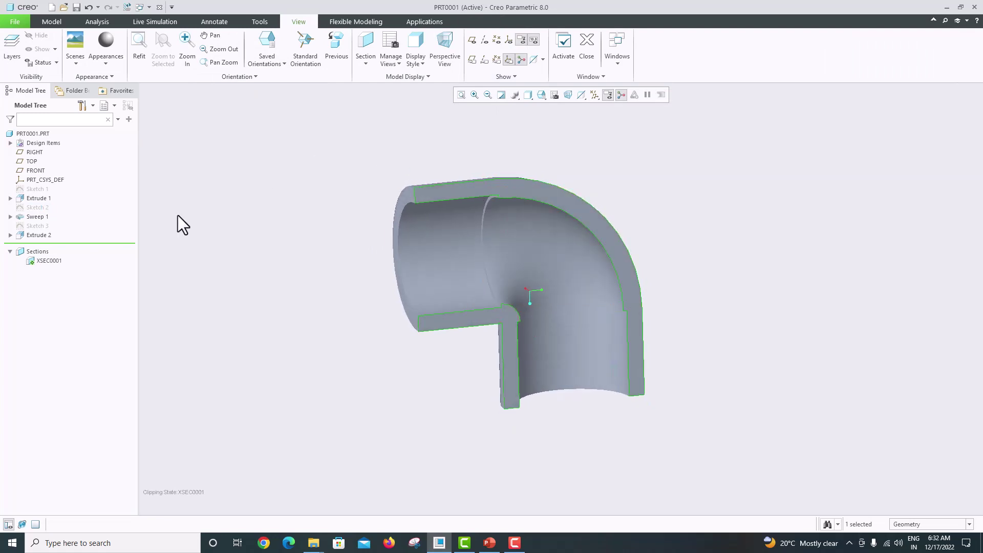
- Delete section XSEC0001 from the Model Tree and confirm
click(45, 261)
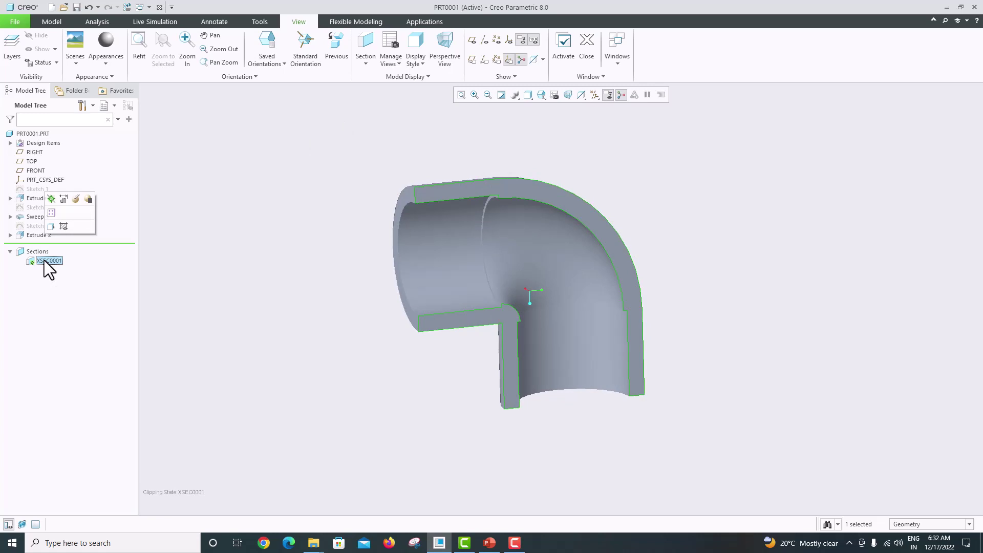
right_click(44, 260)
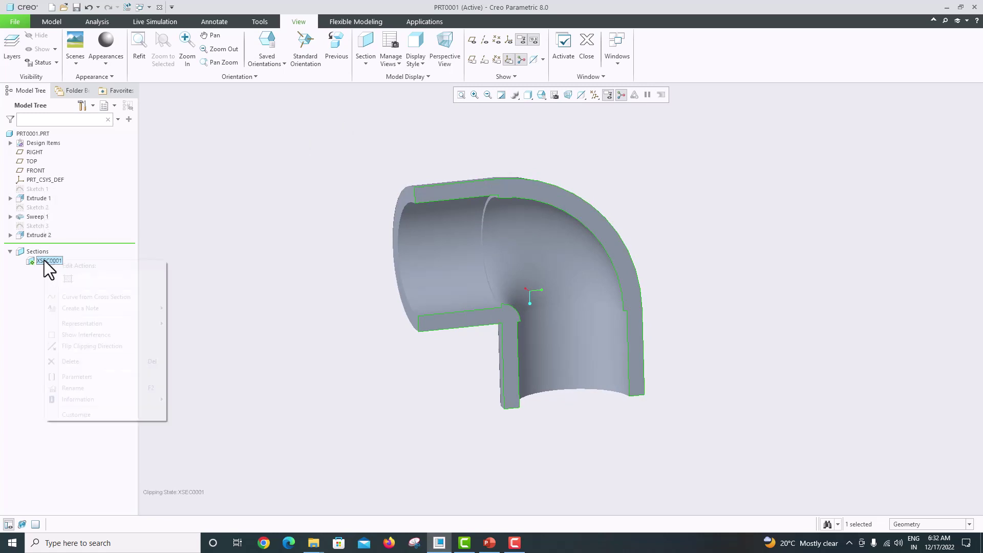
click(84, 361)
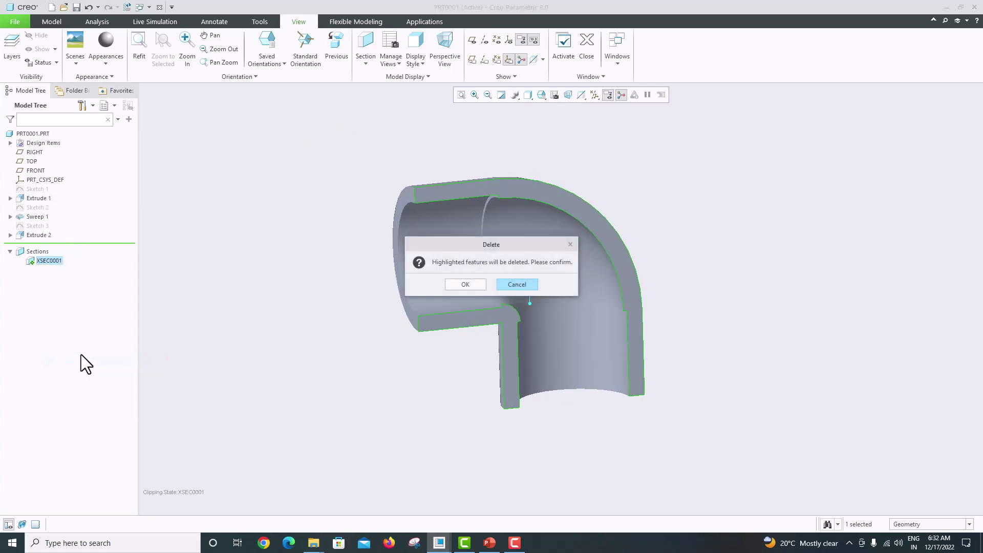
click(454, 284)
middle_drag(348, 241, 337, 223)
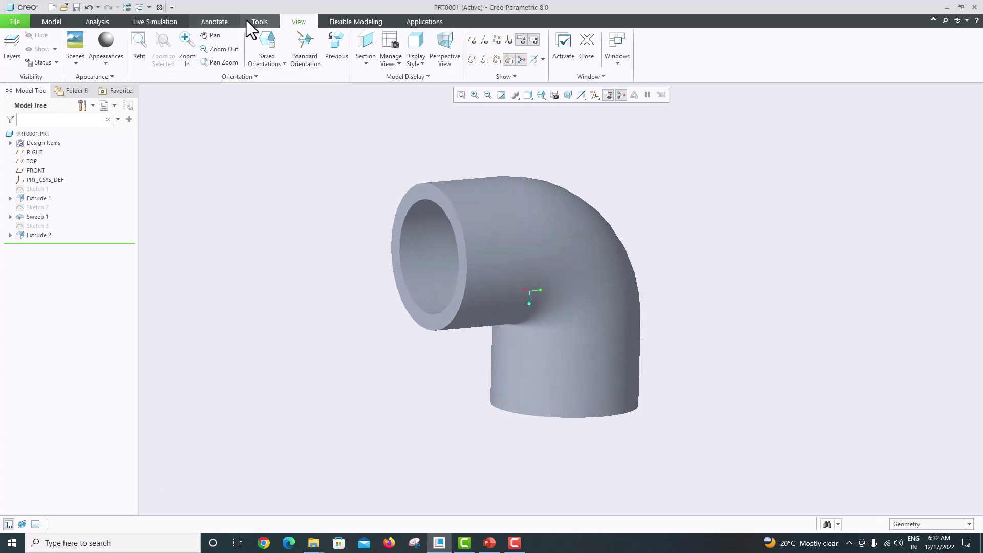
- Apply a brass std-metals appearance to PRT0001.PRT
click(118, 62)
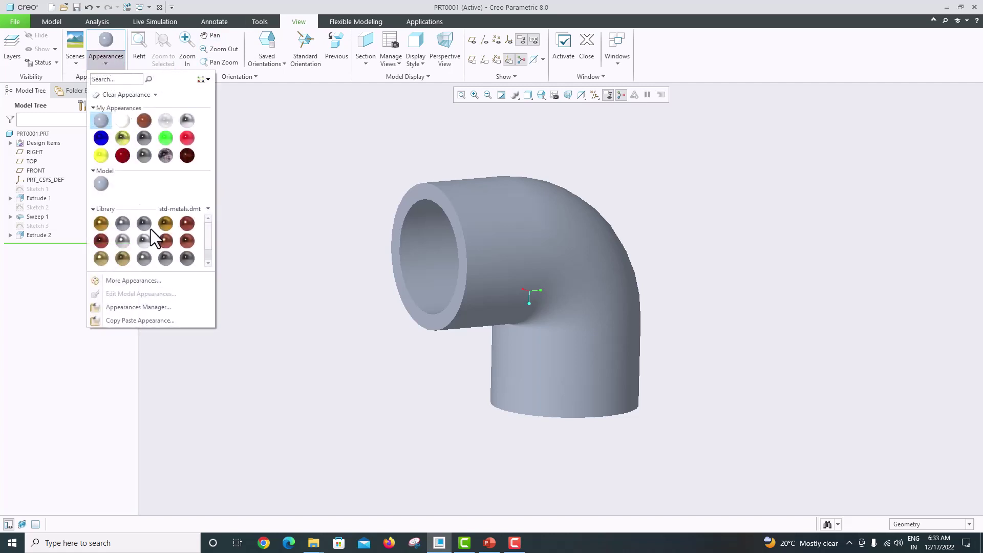
click(101, 257)
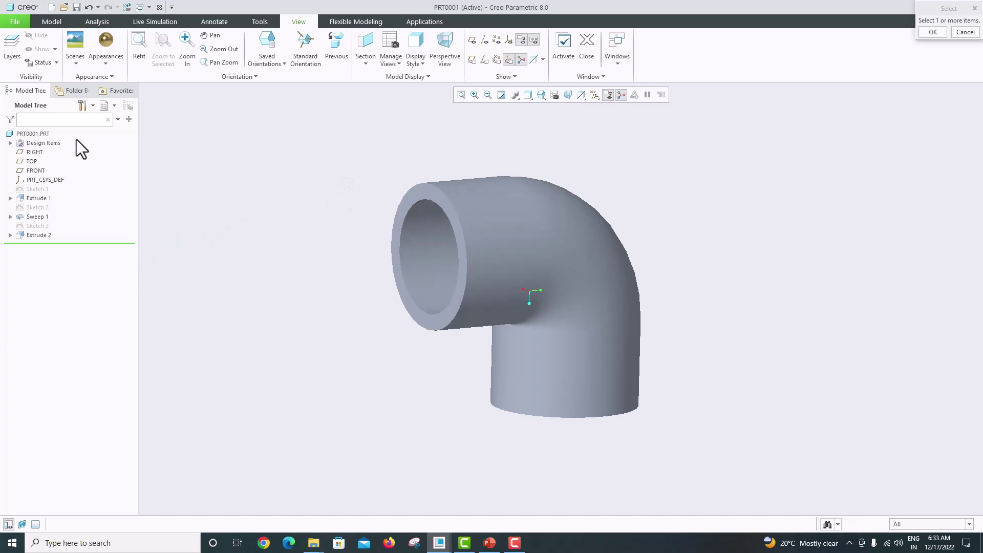
click(43, 135)
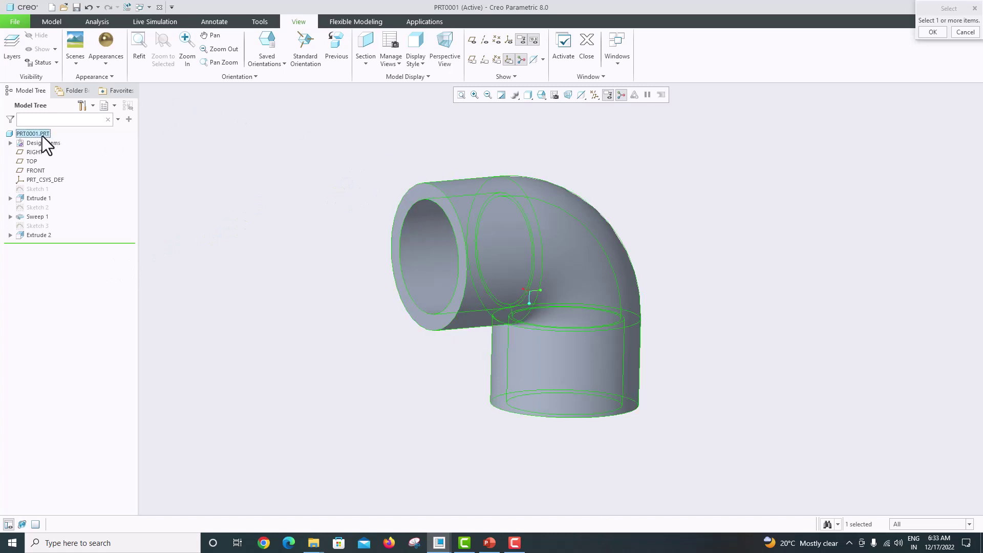
click(929, 31)
mouse_move(724, 204)
middle_down()
mouse_move(757, 213)
mouse_move(732, 211)
mouse_move(738, 221)
mouse_move(698, 205)
mouse_move(731, 197)
mouse_move(704, 222)
mouse_move(722, 233)
mouse_move(709, 220)
mouse_move(722, 221)
middle_up()
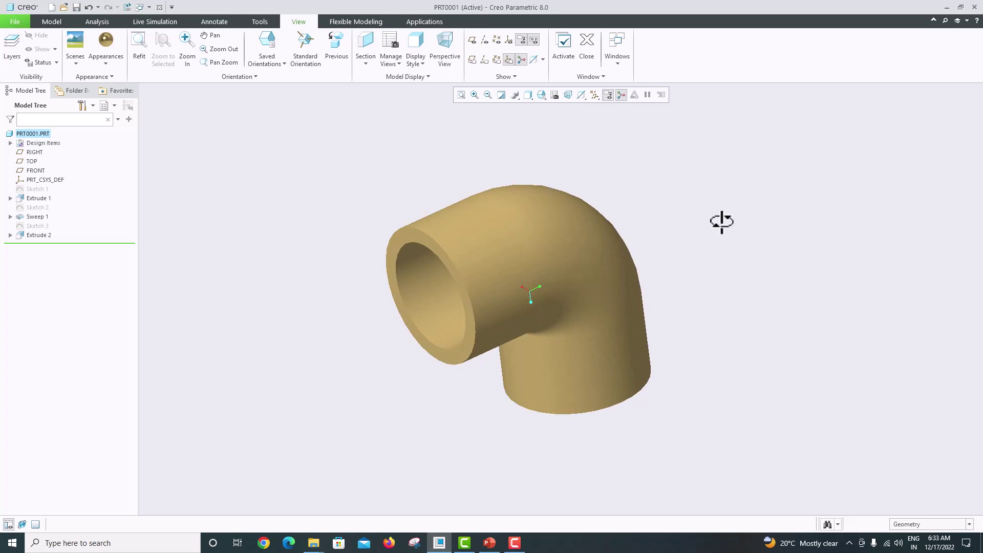